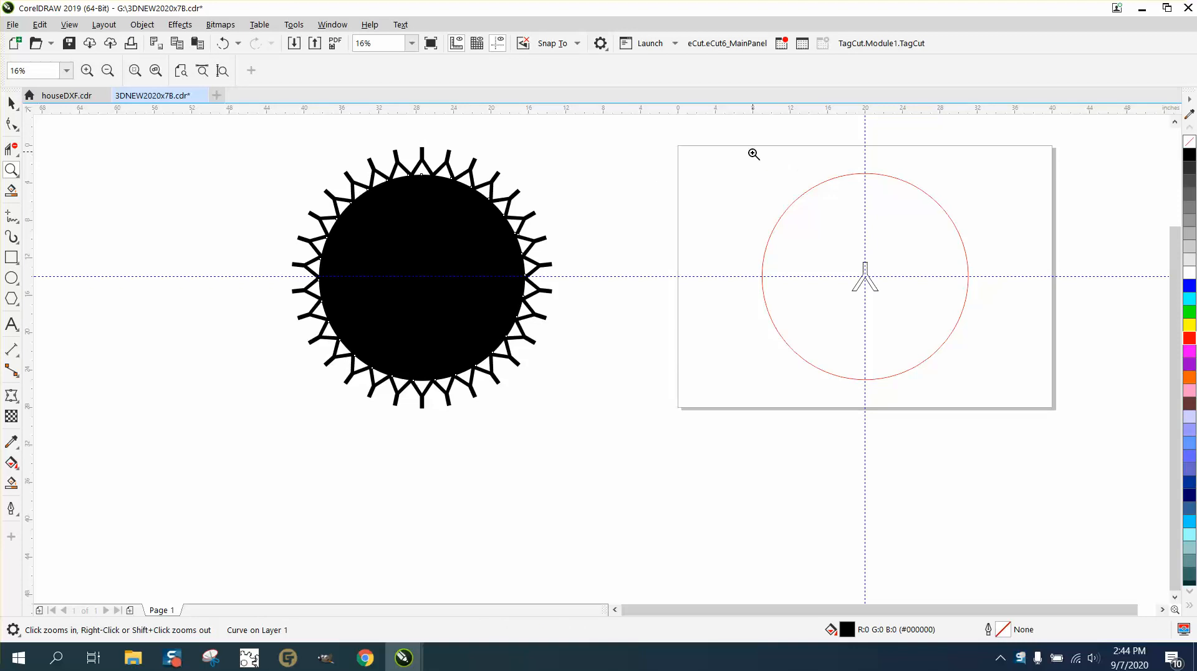
# Mirror the upside-down Y shape in the middle of the red circle vertically so it stands upright
pyautogui.moveTo(754, 154); pyautogui.dragTo(1074, 419)
pyautogui.click(11, 103)
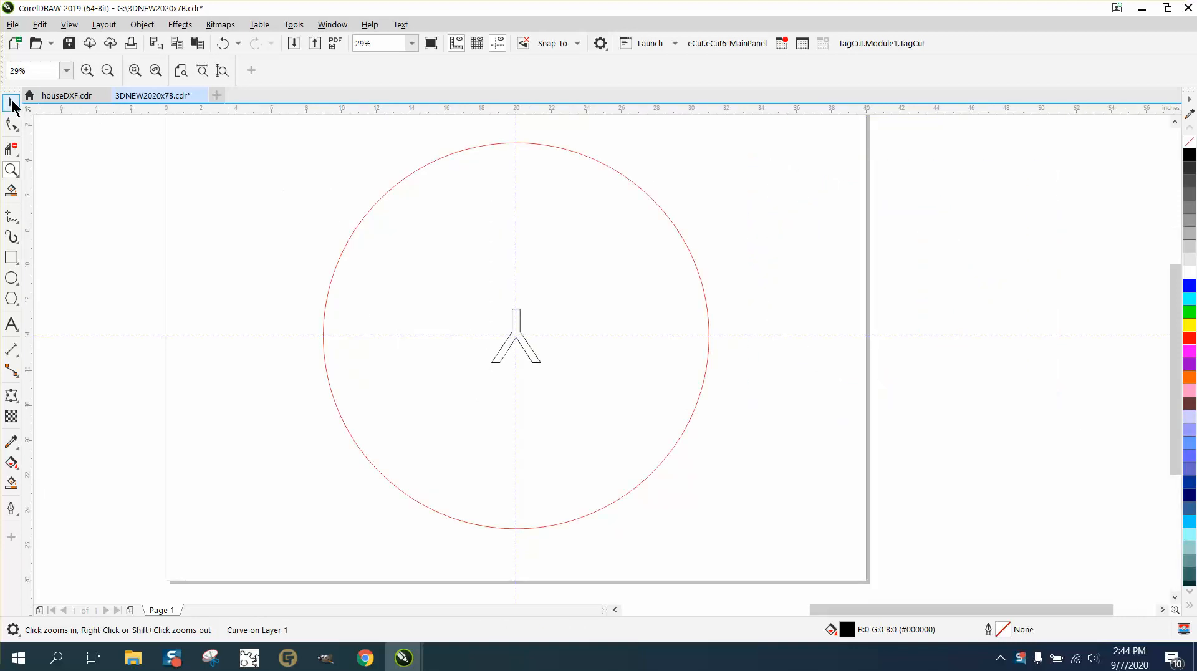
pyautogui.click(653, 151)
pyautogui.click(517, 316)
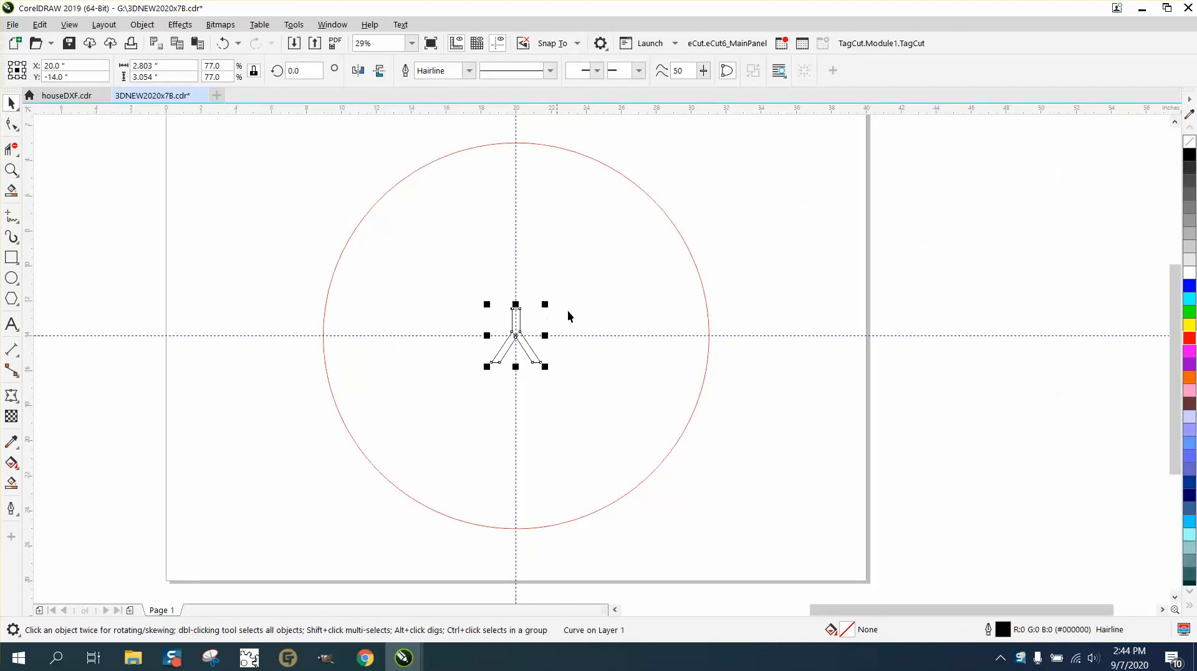
pyautogui.click(380, 71)
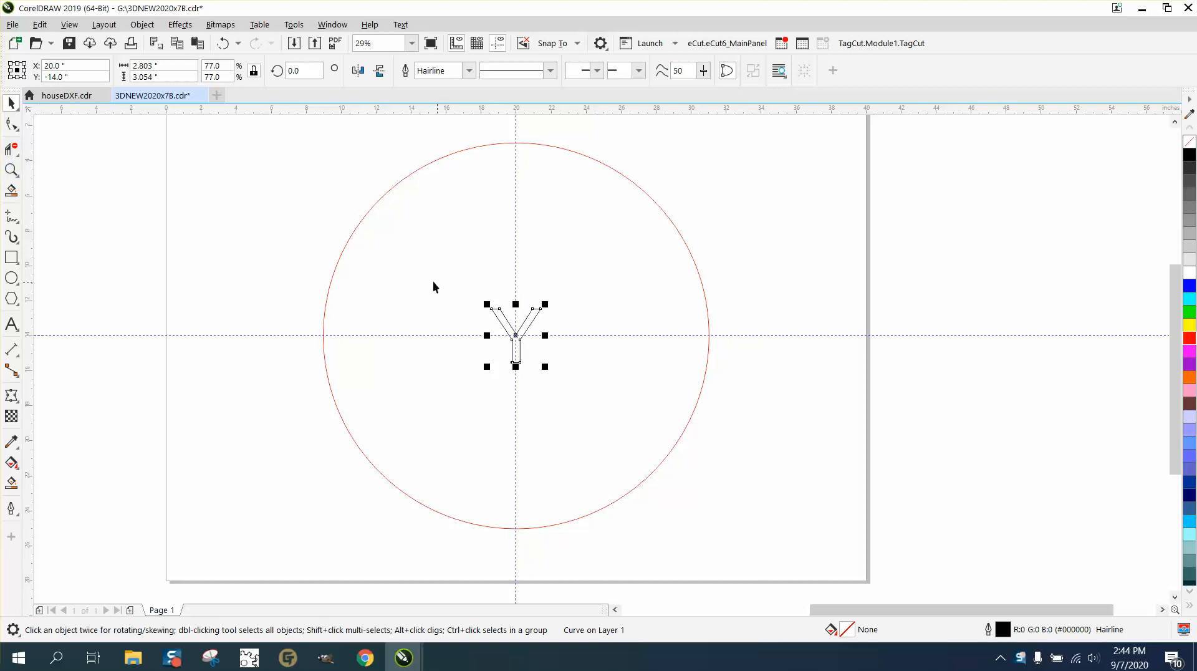
# Mirror the upright Y shape vertically again so its two legs point down
pyautogui.click(11, 169)
pyautogui.moveTo(480, 303); pyautogui.dragTo(647, 388)
pyautogui.rightClick(496, 281)
pyautogui.click(12, 103)
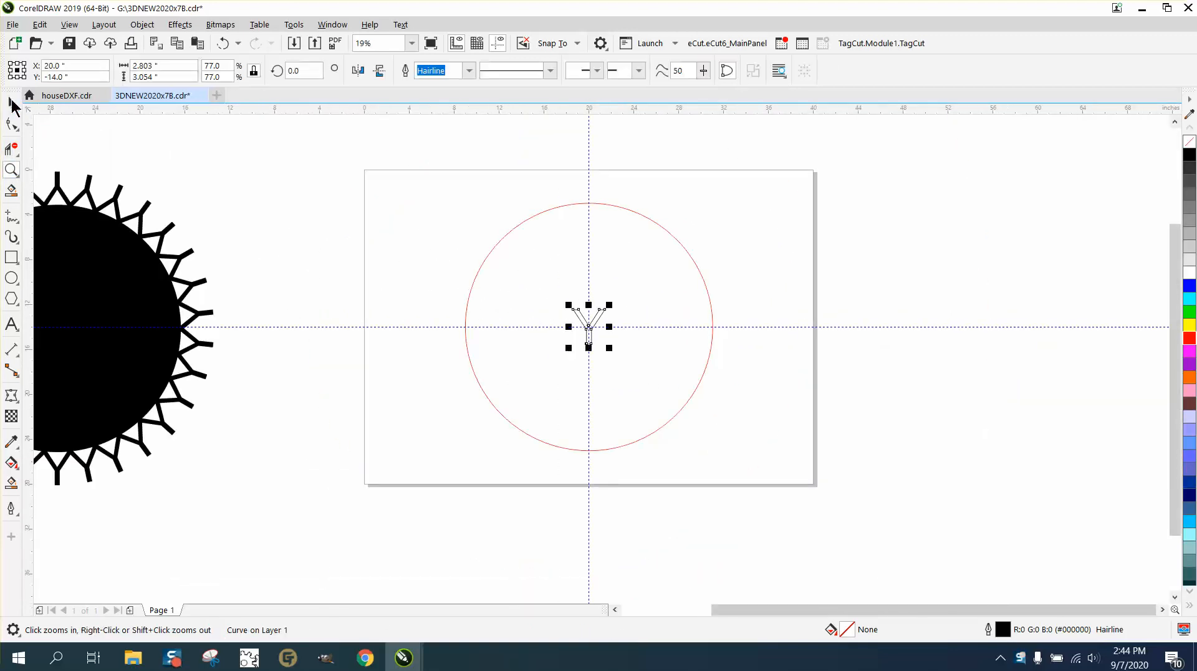
pyautogui.click(379, 75)
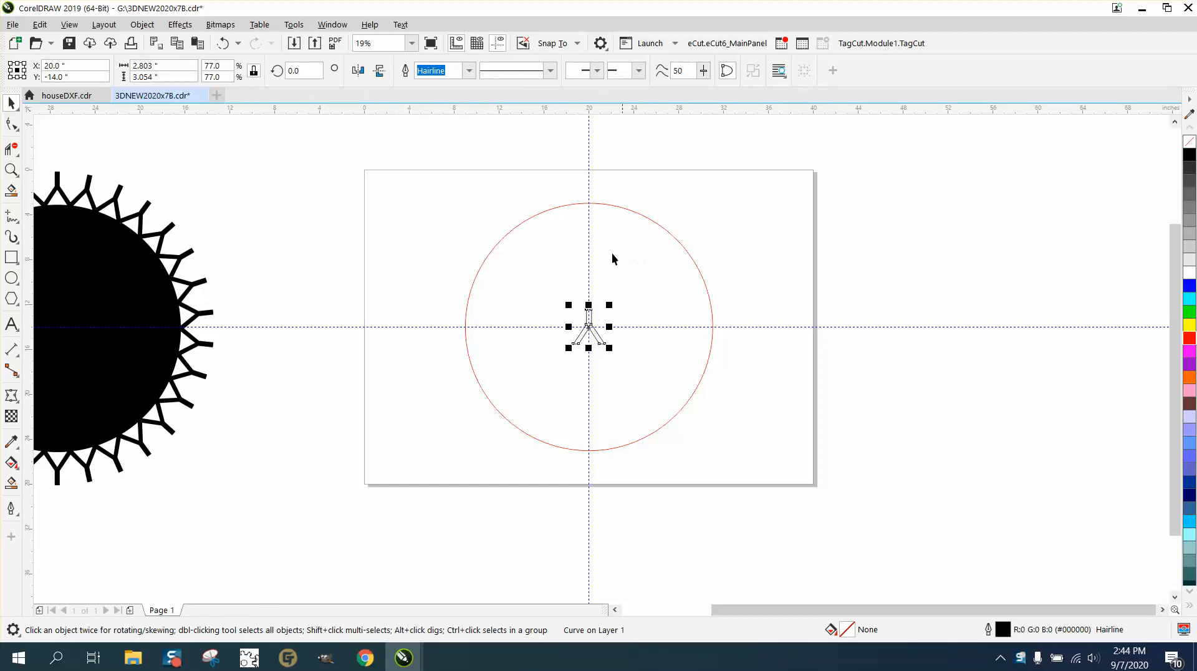
# Try to top-align the Y shape and the red circle by selecting both together, and undo the alignment
pyautogui.moveTo(458, 185); pyautogui.dragTo(782, 465)
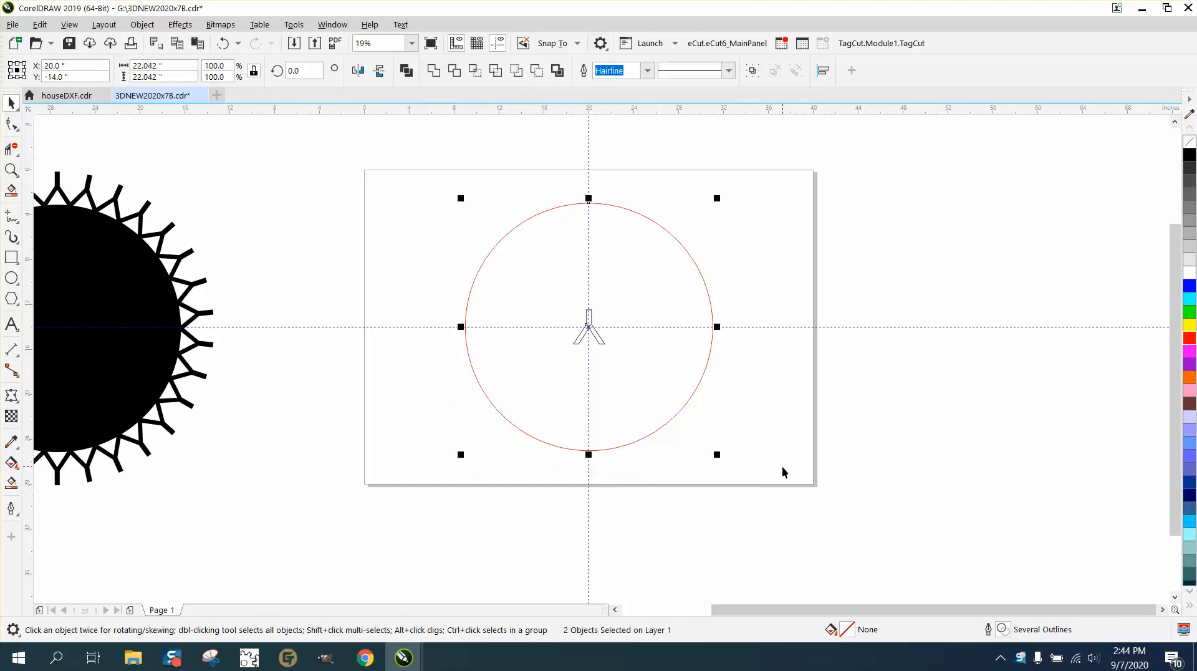
pyautogui.press('t')
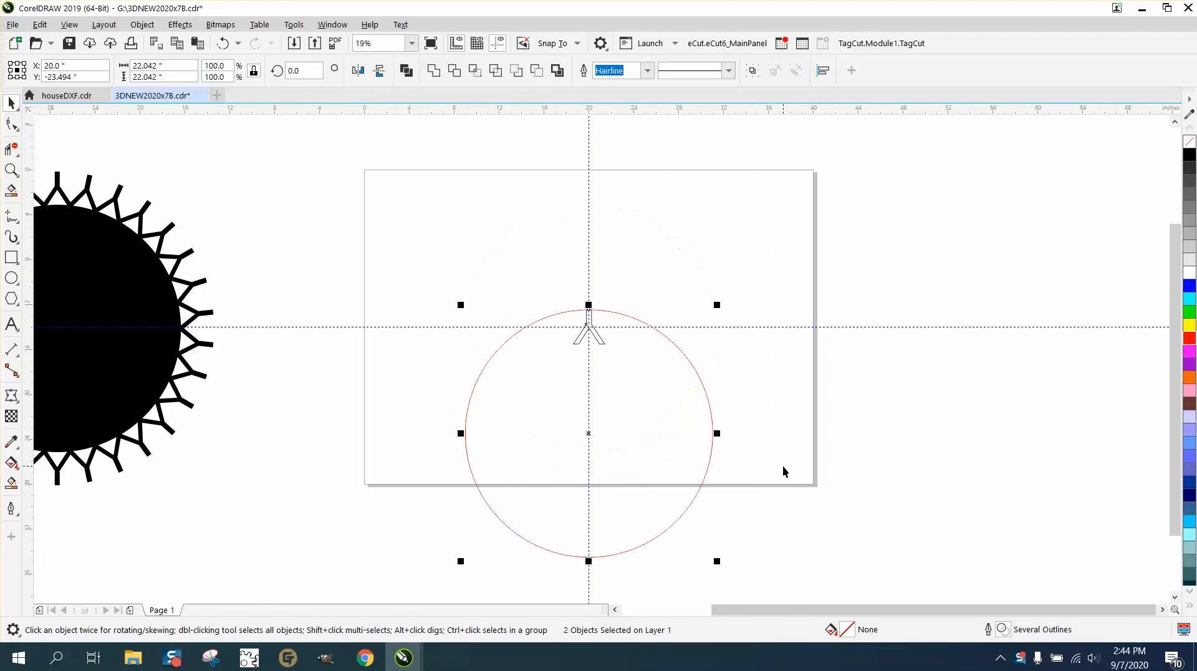
pyautogui.click(223, 43)
# Align the inverted Y shape to the top edge of the red circle, using the circle as the reference object
pyautogui.moveTo(382, 265); pyautogui.dragTo(488, 368)
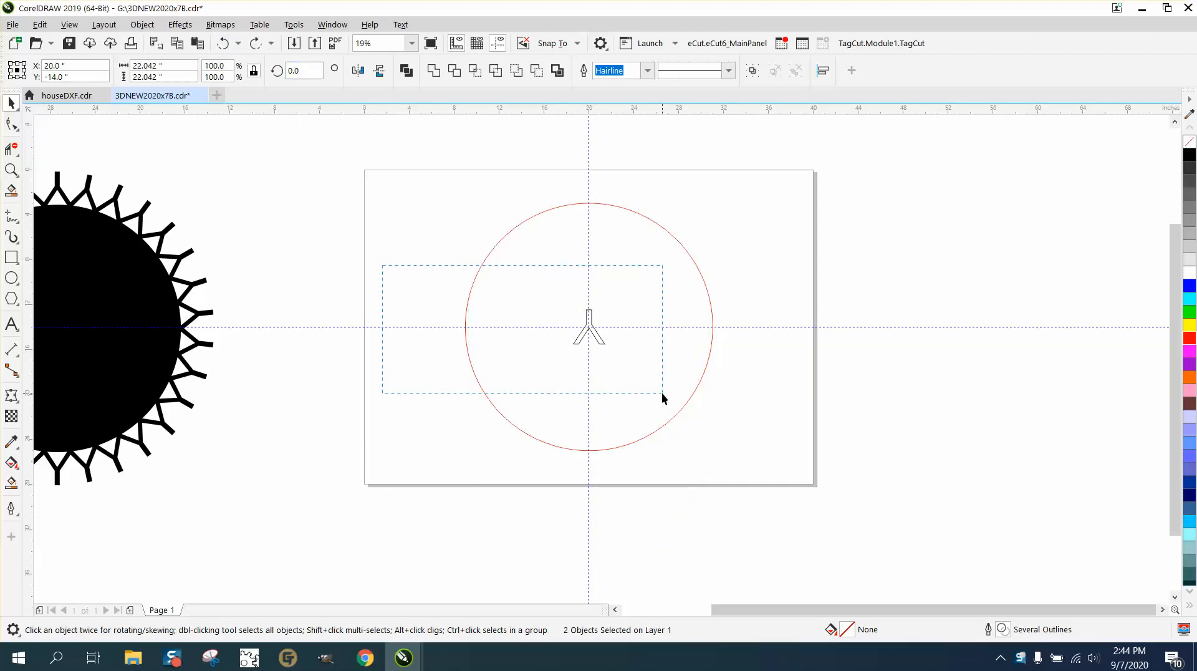
pyautogui.moveTo(662, 393); pyautogui.dragTo(665, 391)
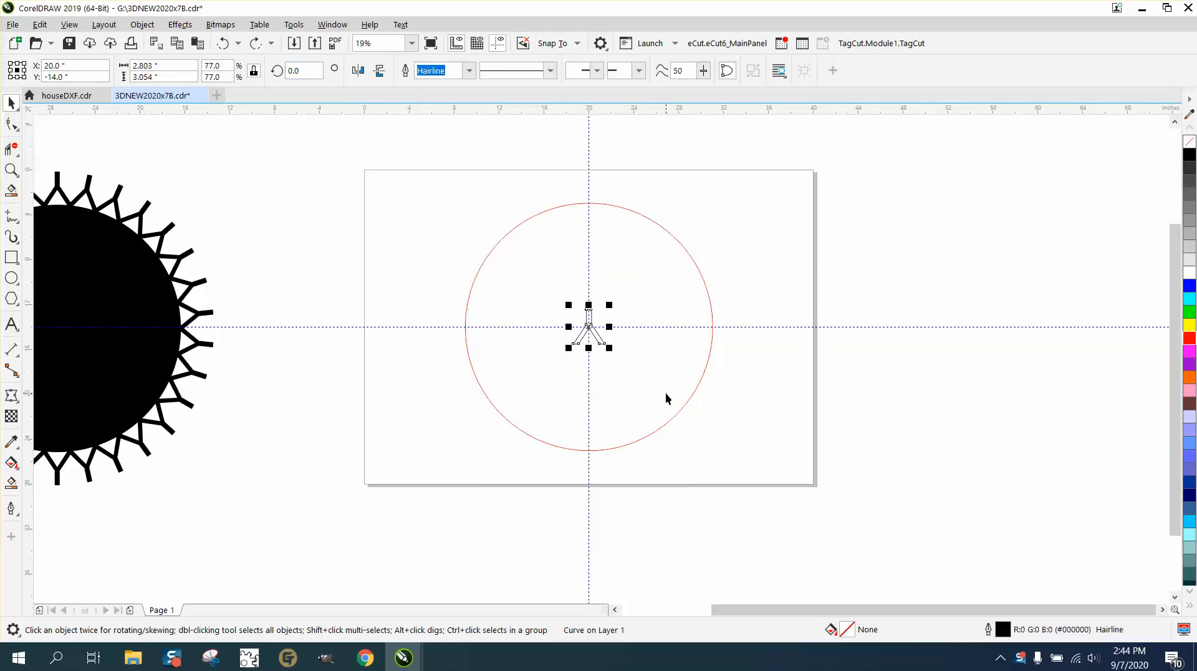
pyautogui.keyDown('shift'); pyautogui.click(697, 266); pyautogui.keyUp('shift')
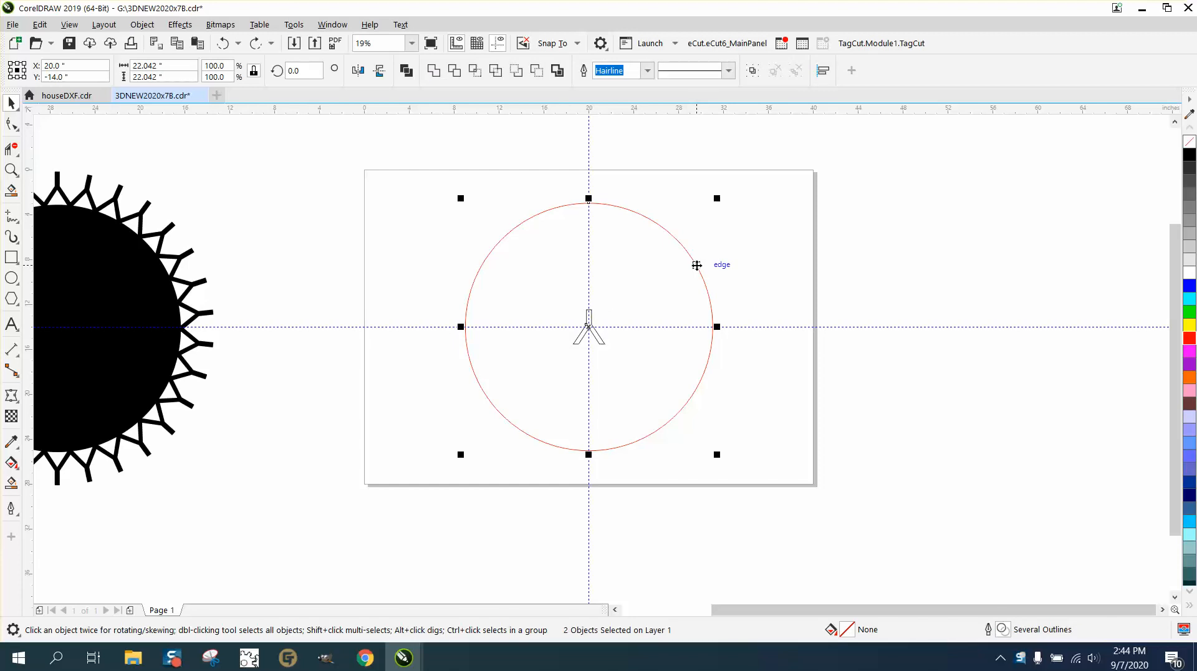
pyautogui.press('t')
# Move only the inverted Y shape straight up until its feet slightly overlap the top of the red circle
pyautogui.click(641, 226)
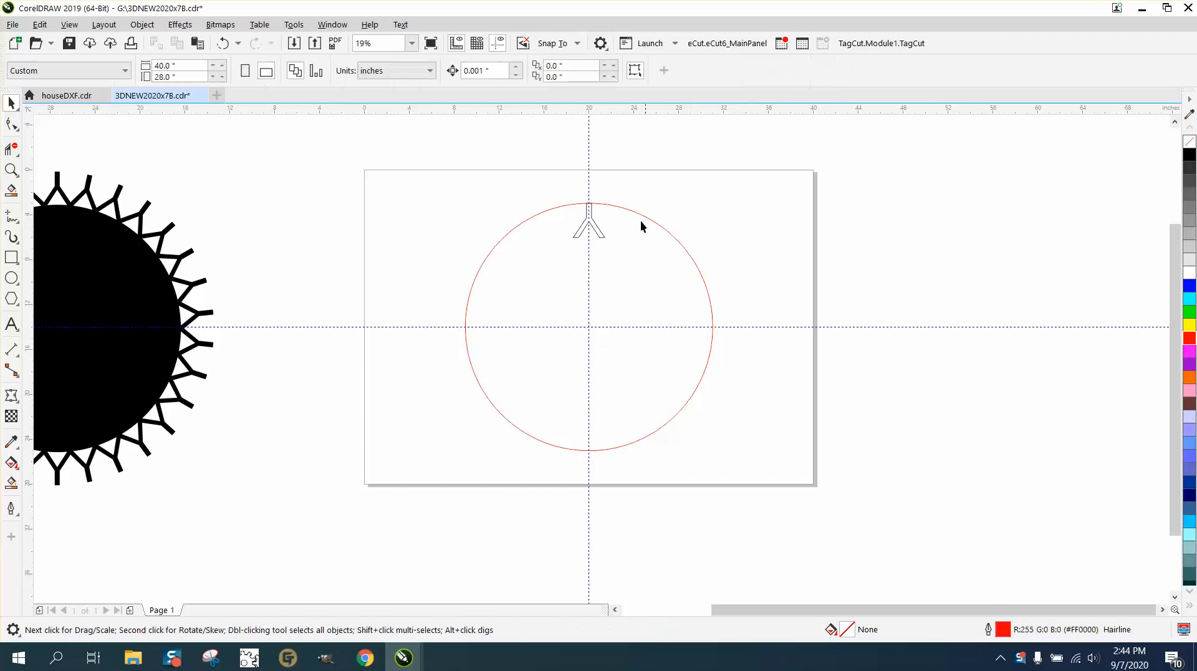
pyautogui.click(598, 229)
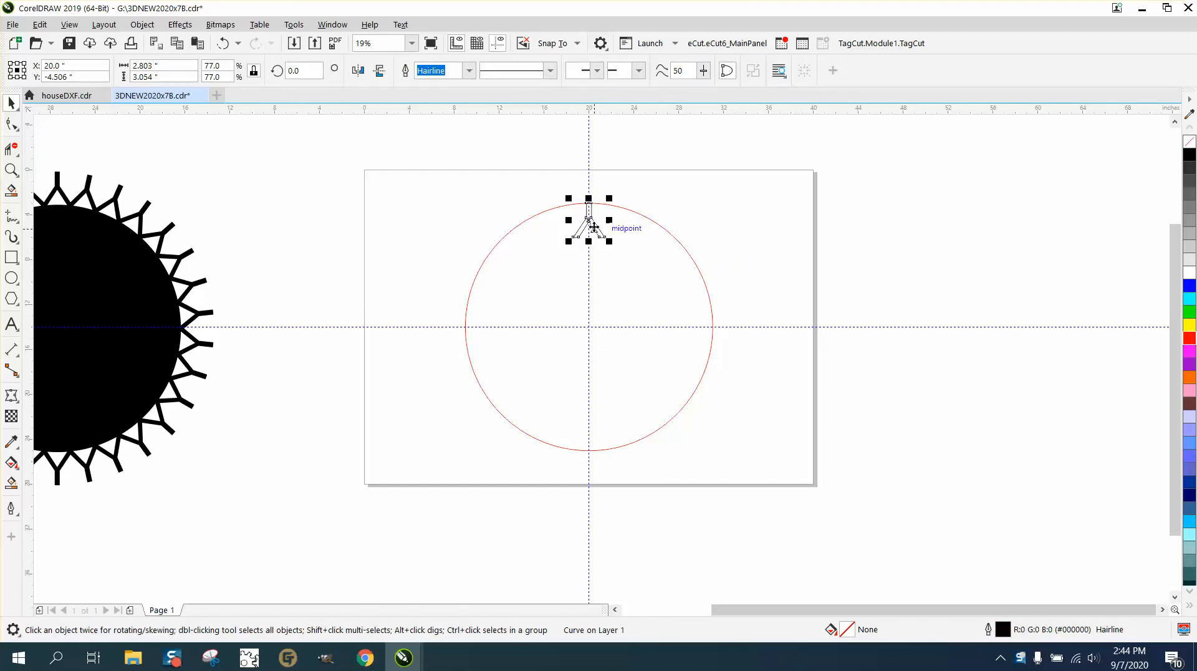
pyautogui.moveTo(591, 224); pyautogui.dragTo(588, 193)
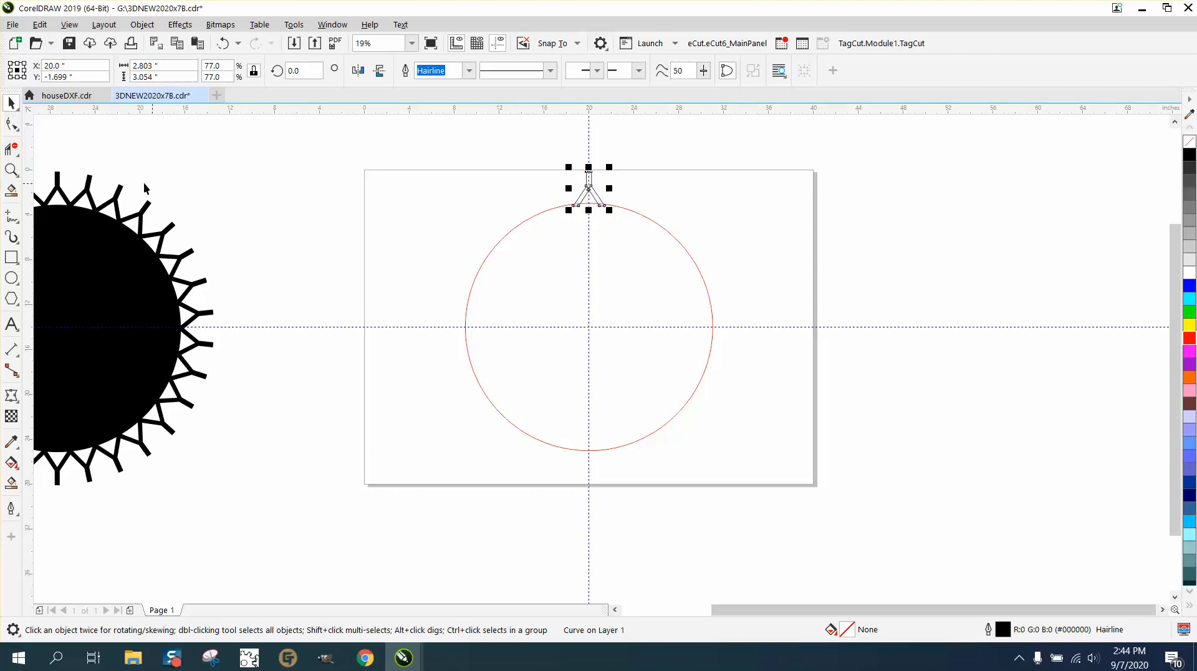
# Nudge the inverted Y upward in small increments to a vertical position of about -1.593 inches, bringing its outer foot corners to the circle's edge
pyautogui.click(11, 170)
pyautogui.moveTo(537, 156); pyautogui.dragTo(694, 263)
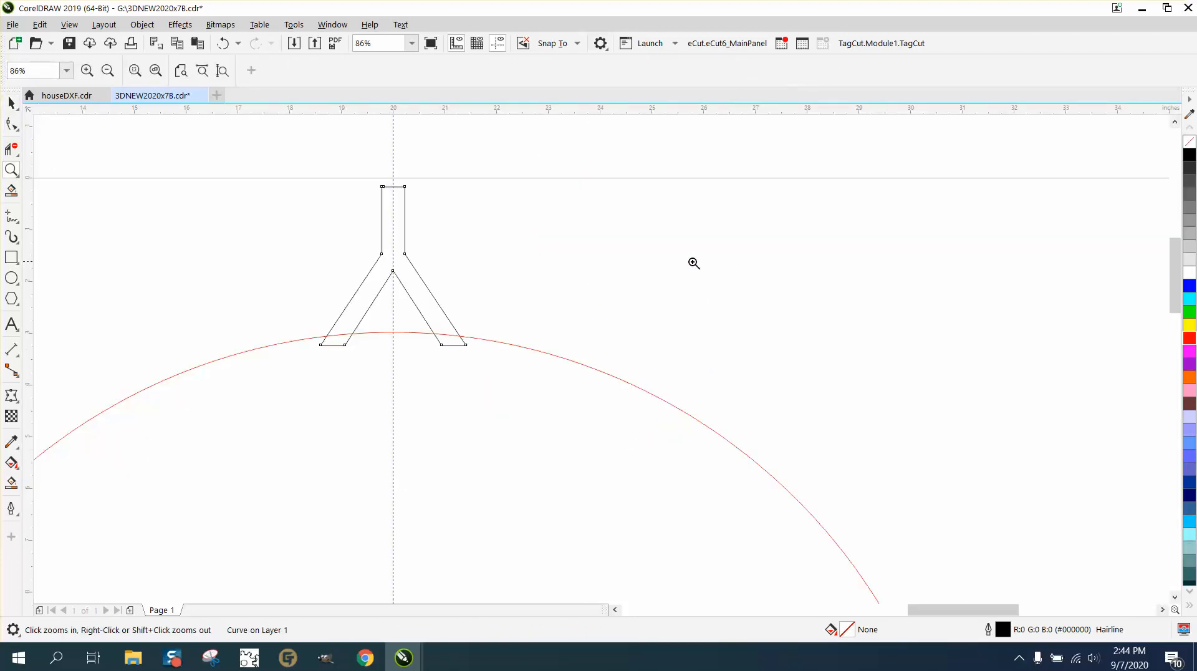
pyautogui.click(12, 103)
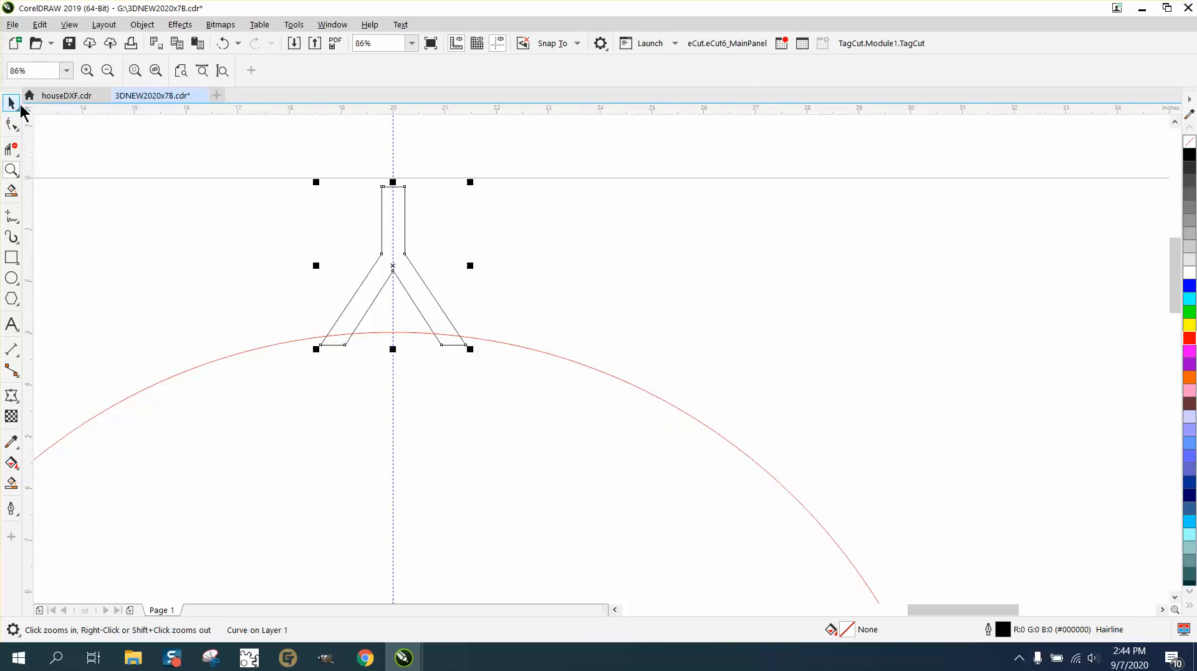
pyautogui.click(484, 147)
pyautogui.click(406, 202)
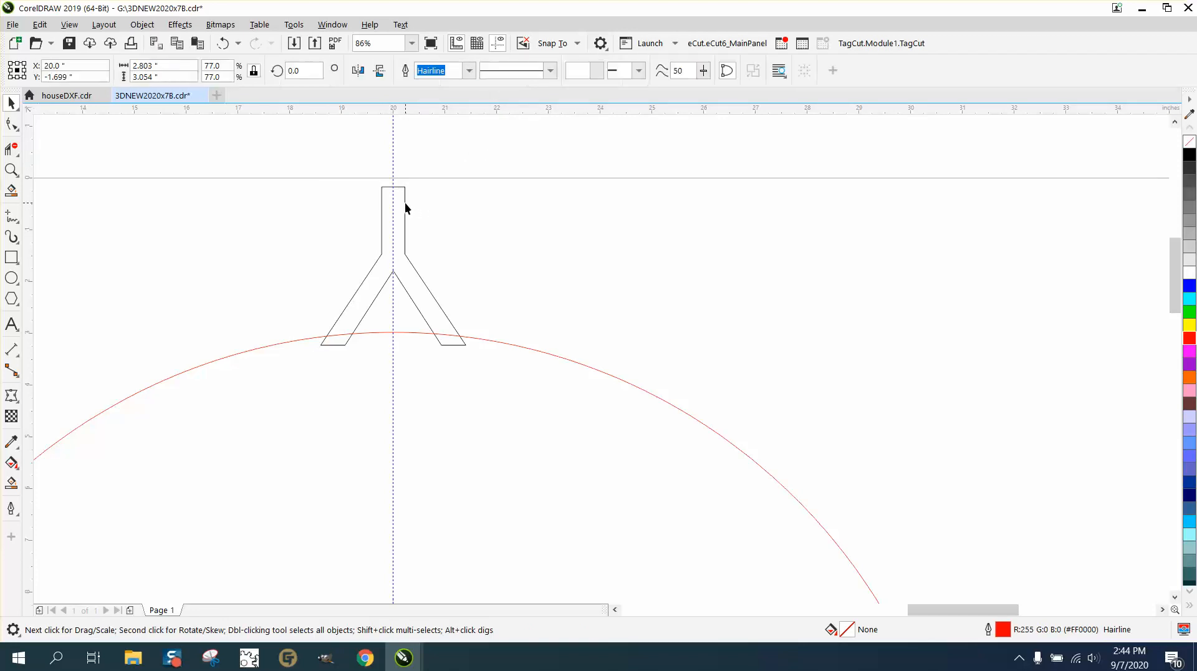
pyautogui.press('Up')
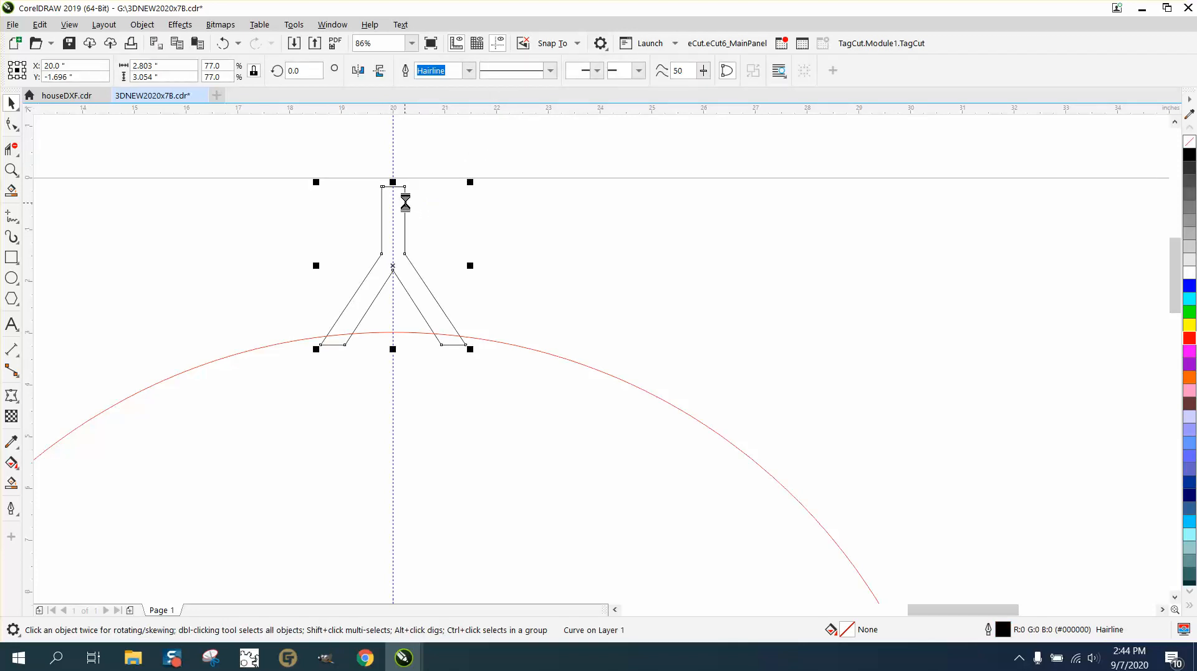
pyautogui.press('Up')
pyautogui.press('Up')
pyautogui.press('Up')
pyautogui.press('Up')
pyautogui.press('Up')
pyautogui.press('Up')
pyautogui.press('Up')
pyautogui.press('Up')
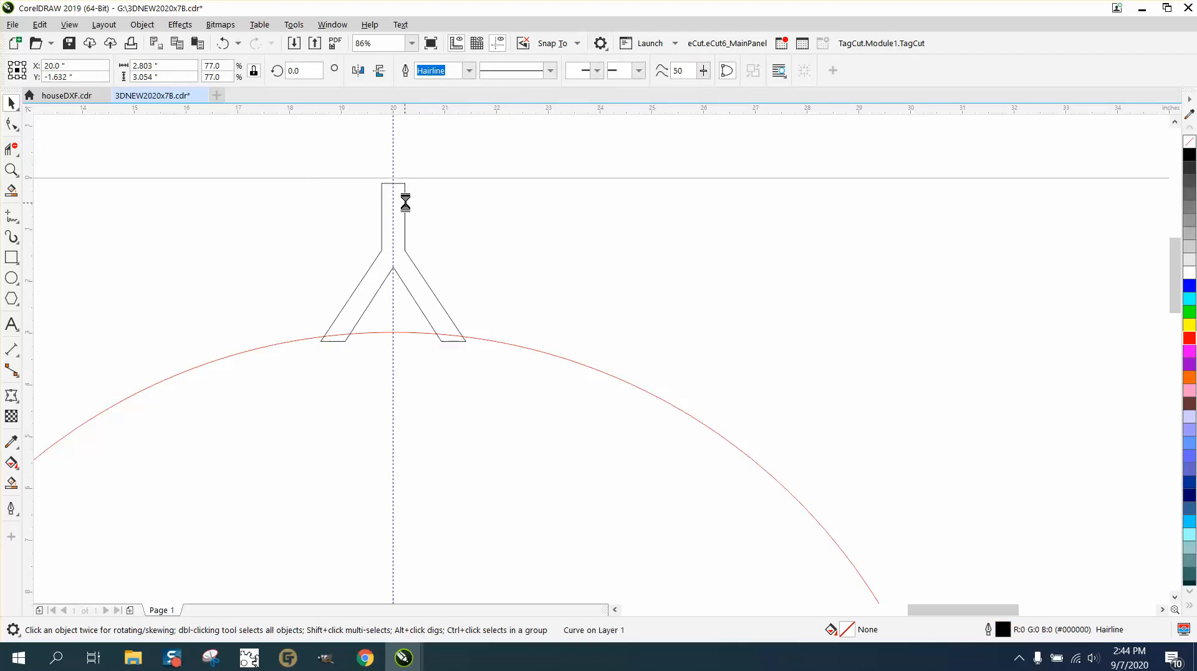
pyautogui.press('Up')
pyautogui.press('Up')
pyautogui.press('Up')
pyautogui.press('Up')
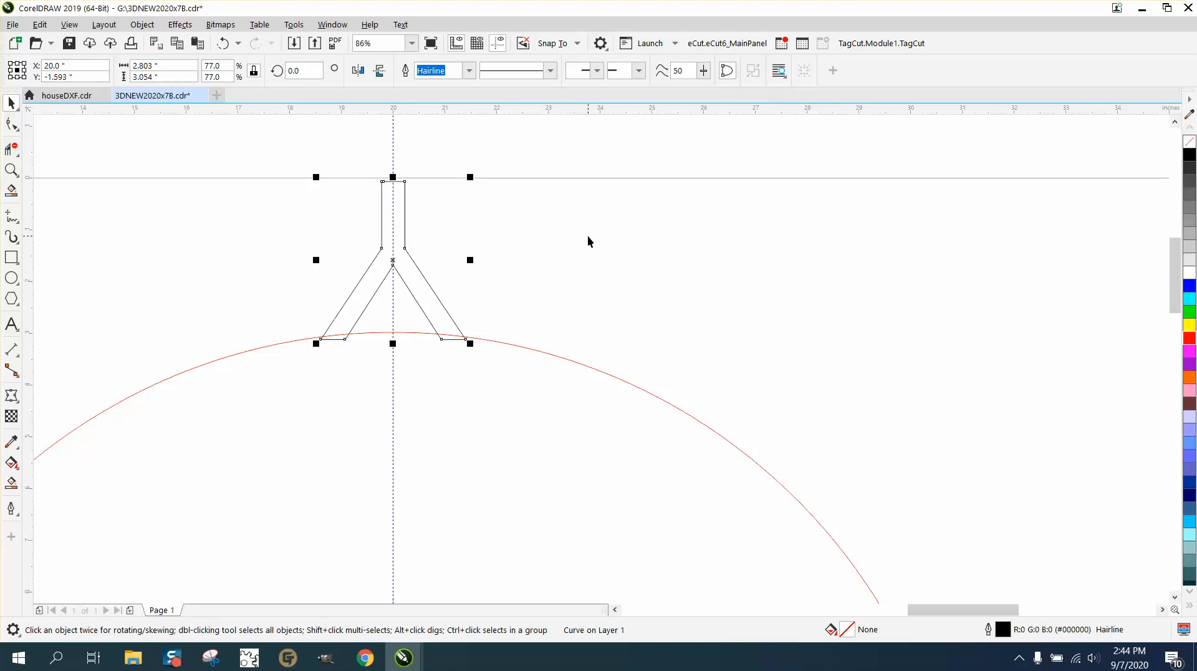
pyautogui.click(567, 234)
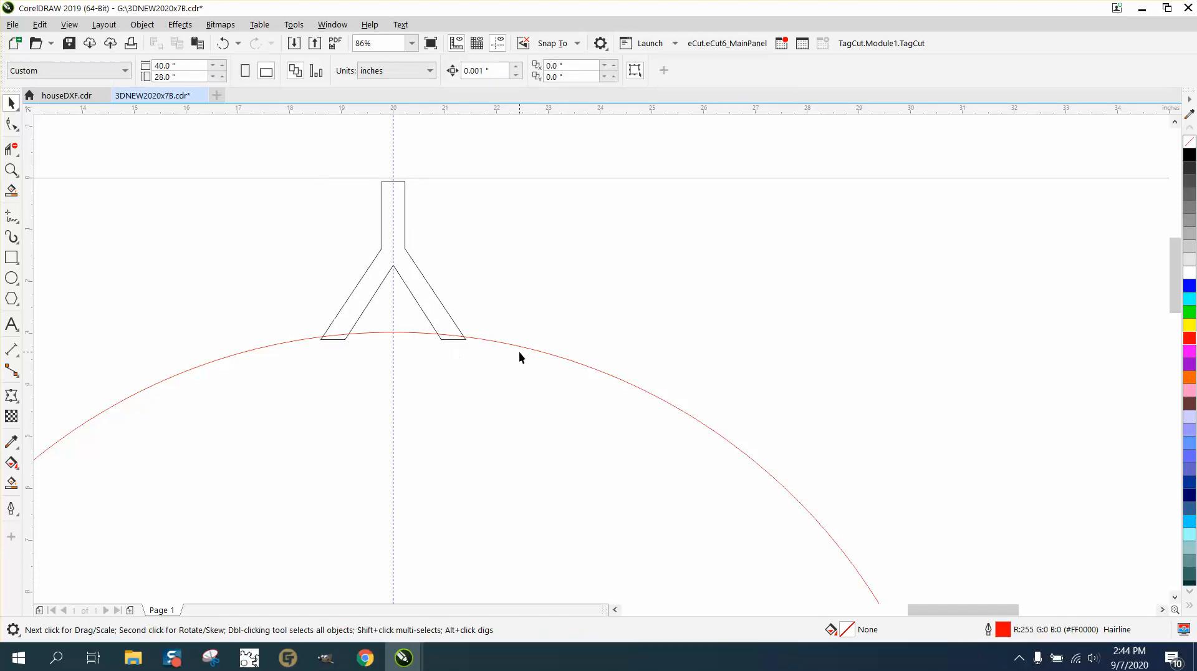
# Relocate the inverted Y shape's rotation centre to the centre of the red circle
pyautogui.click(409, 257)
pyautogui.scroll(-3, 409, 257)
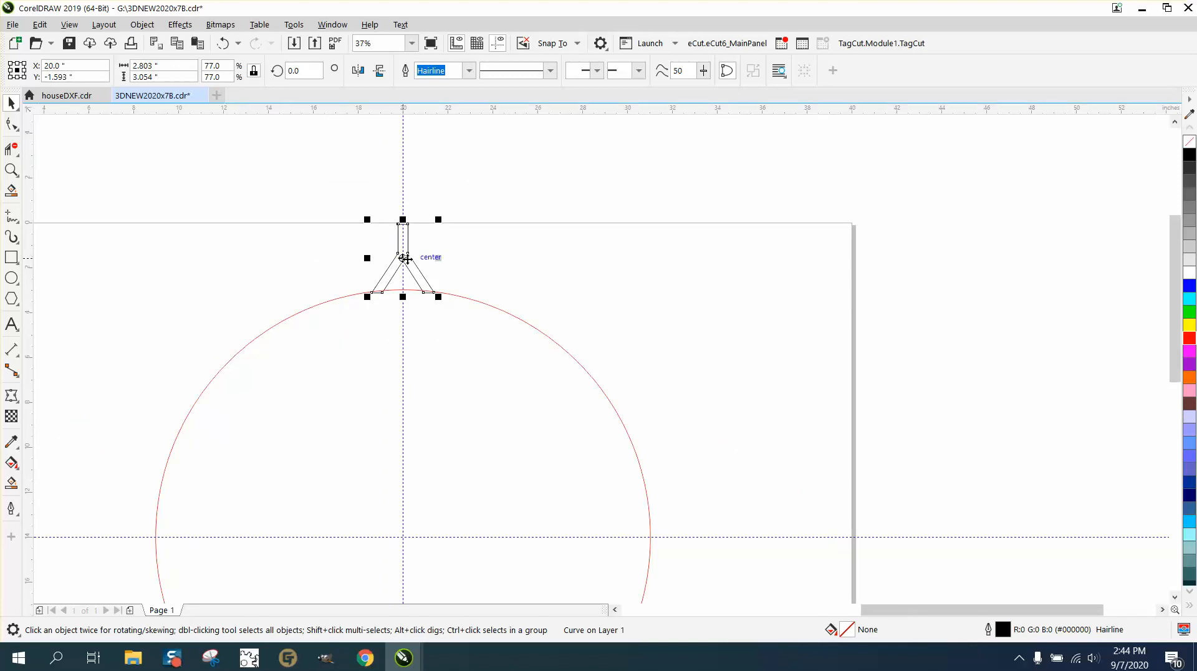
pyautogui.hotkey('ctrl', 'c')
pyautogui.click(409, 257)
pyautogui.moveTo(409, 257); pyautogui.dragTo(405, 535)
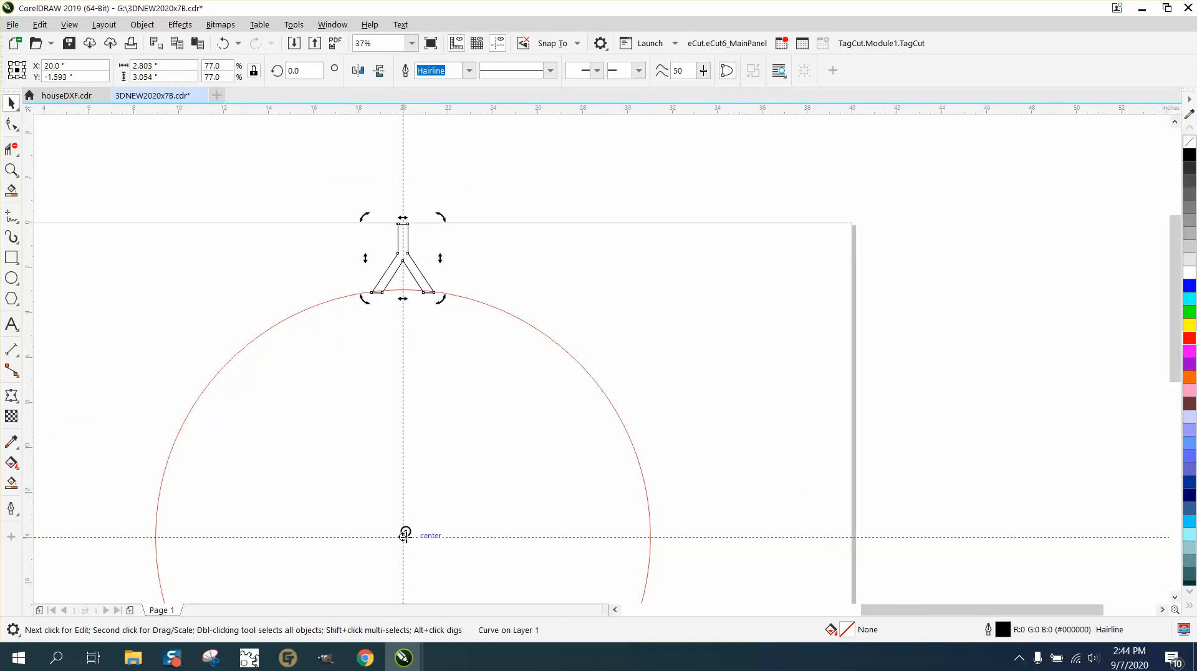
# Check the inverted Y's rotation centre and examine how its feet meet the circle's edge
pyautogui.click(573, 359)
pyautogui.click(414, 264)
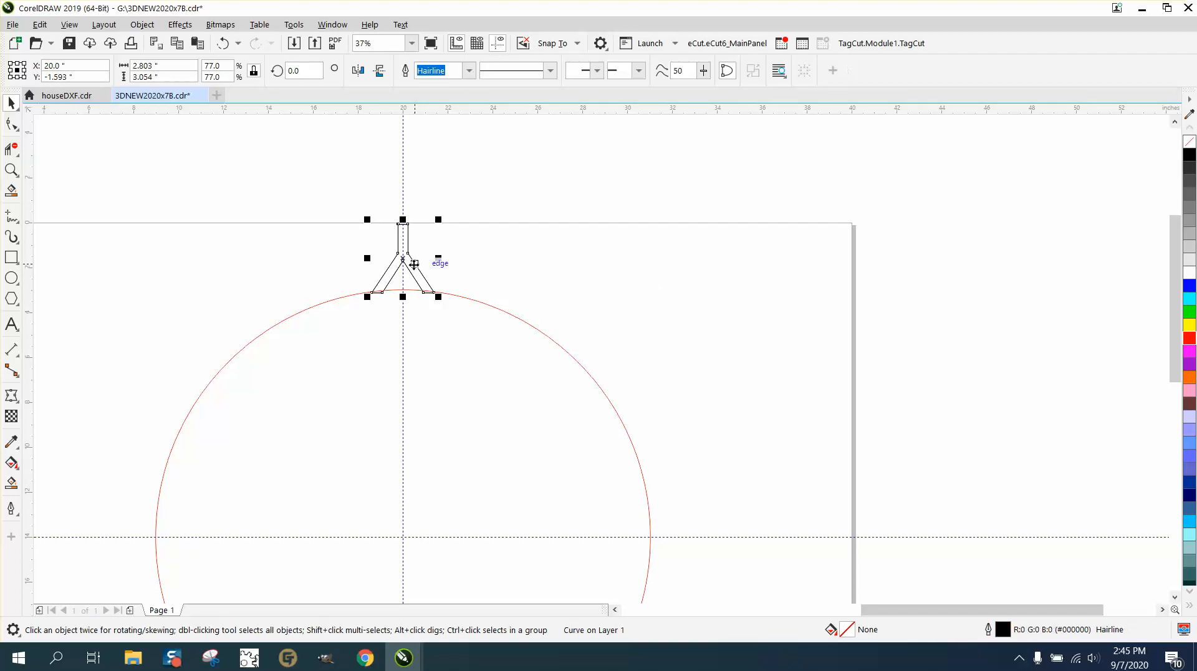
pyautogui.press('F10')
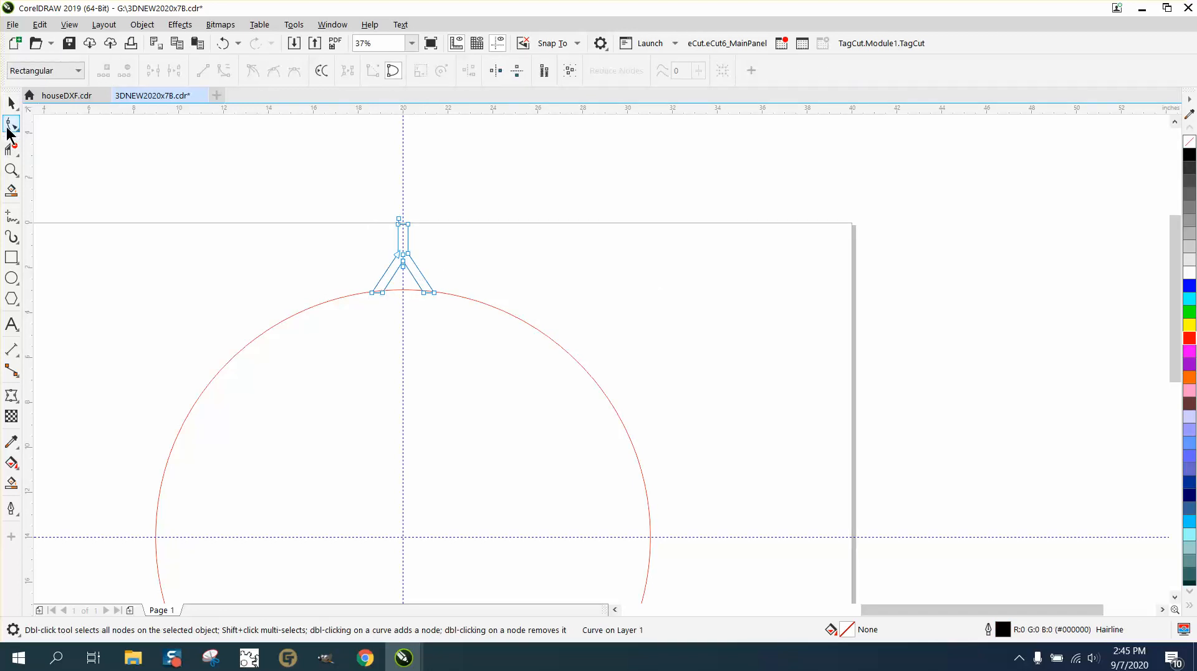
pyautogui.click(11, 103)
pyautogui.click(405, 261)
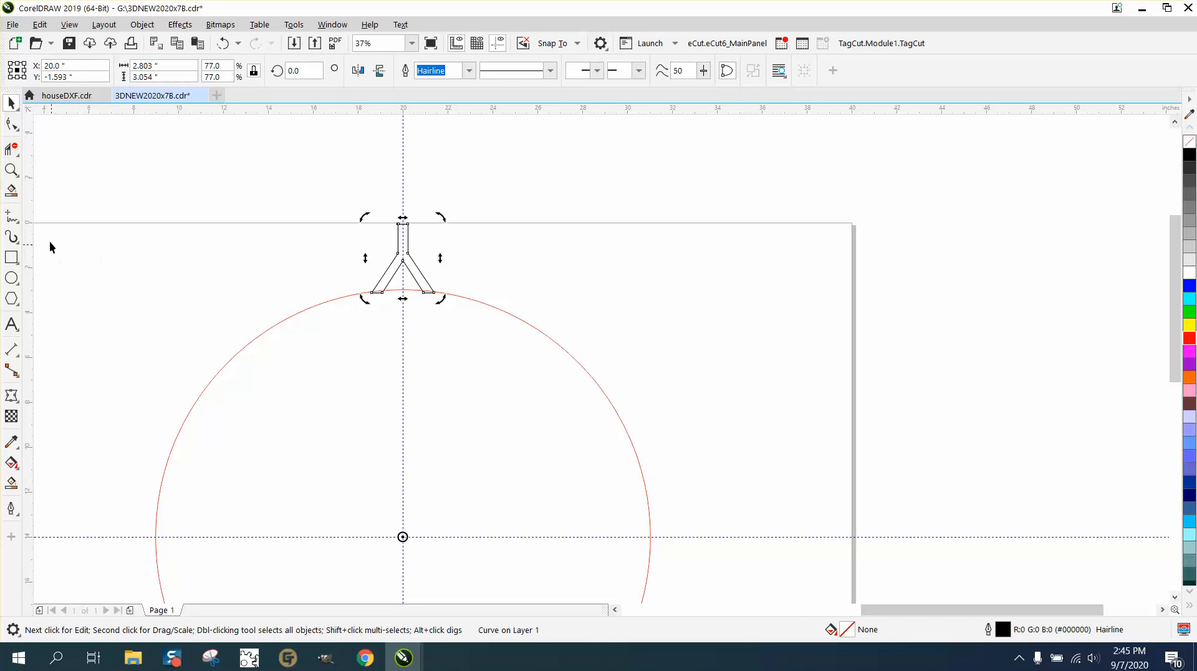
pyautogui.click(11, 169)
pyautogui.moveTo(505, 350); pyautogui.dragTo(340, 240)
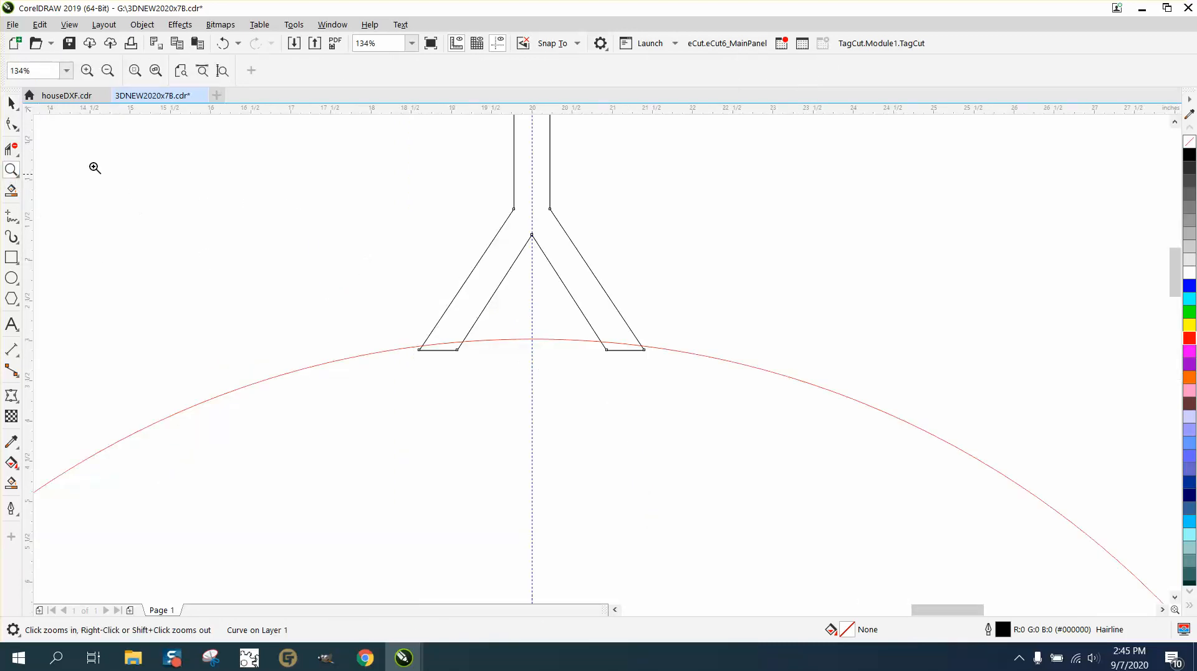
pyautogui.click(12, 103)
pyautogui.click(537, 232)
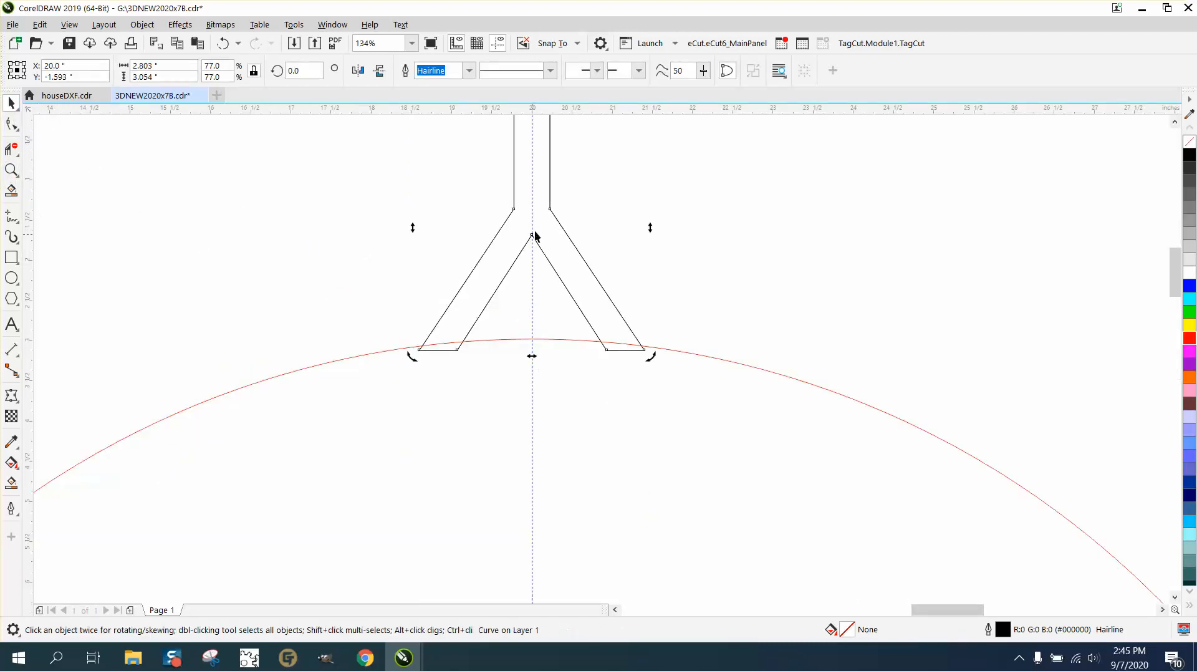
pyautogui.moveTo(649, 357); pyautogui.dragTo(451, 349)
pyautogui.press('Delete')
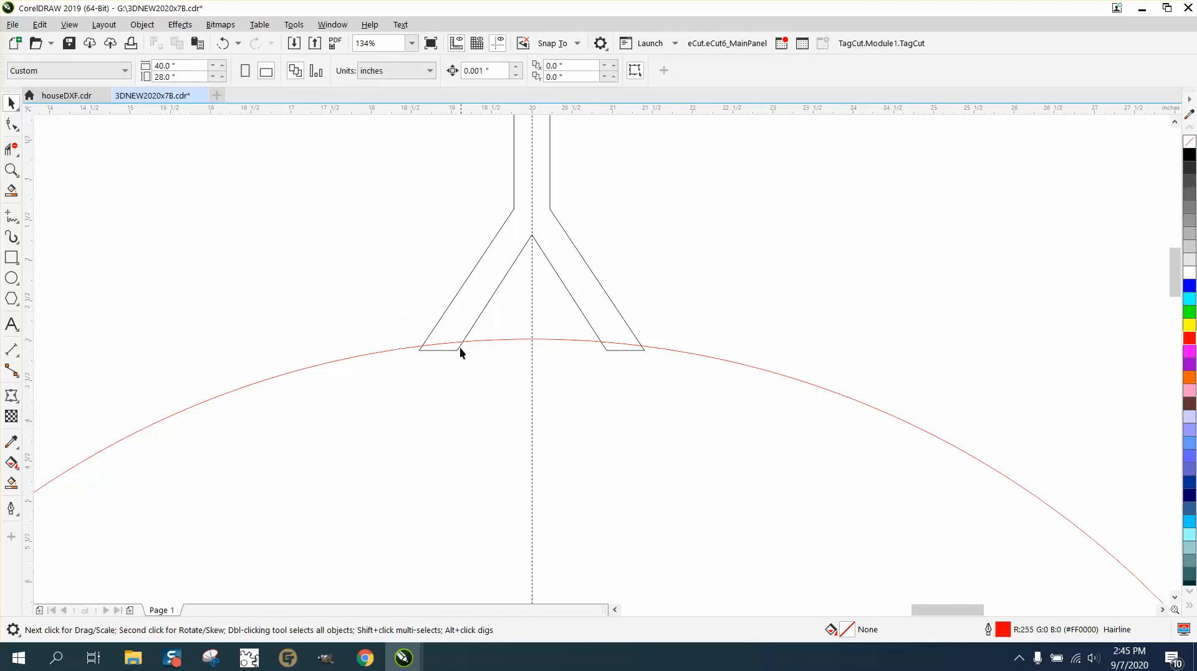
# Place the inverted Y's rotation centre at the guideline intersection in the middle of the circle again
pyautogui.scroll(-2, 459, 347)
pyautogui.click(515, 313)
pyautogui.scroll(-3, 510, 310)
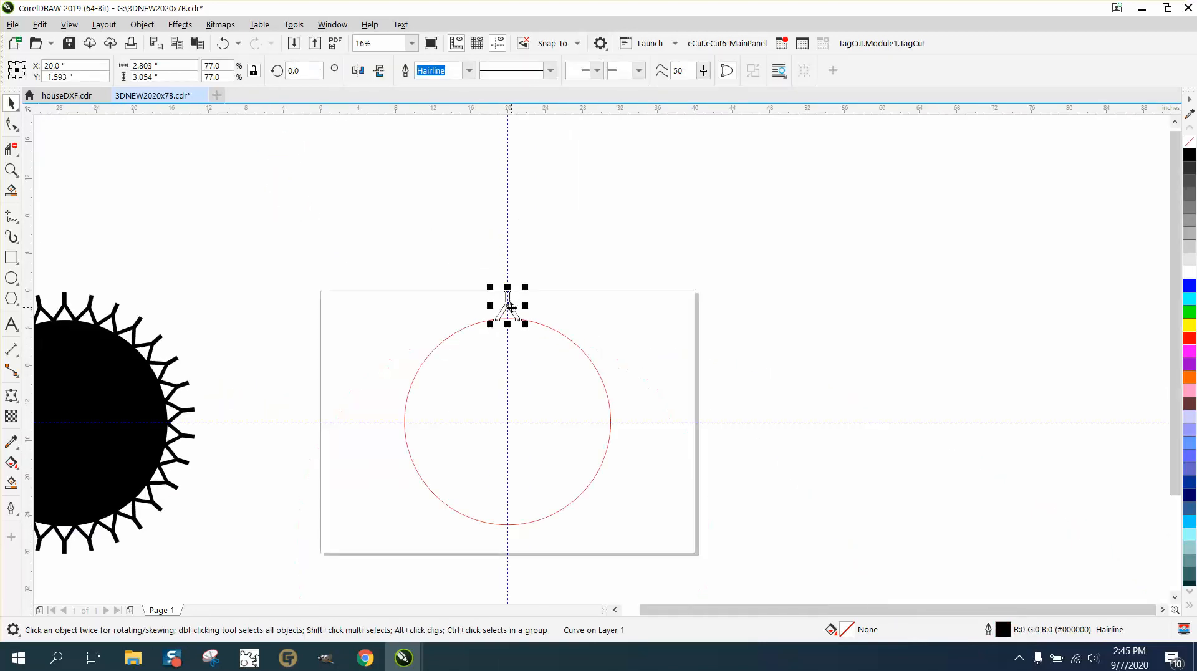
pyautogui.click(508, 307)
pyautogui.moveTo(509, 306); pyautogui.dragTo(508, 419)
# Rotate the inverted Y by 12 degrees with 29 copies around the centre X 20, Y -14 inches, using the Transform docker
pyautogui.click(626, 325)
pyautogui.doubleClick(510, 306)
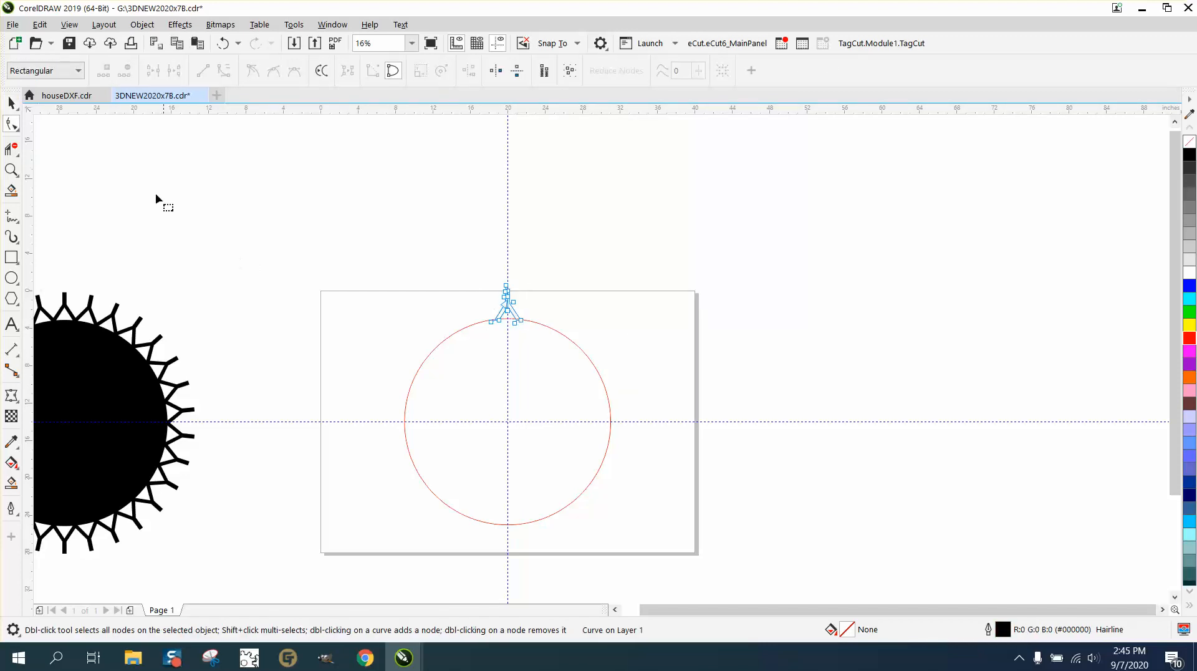
pyautogui.click(11, 102)
pyautogui.click(509, 304)
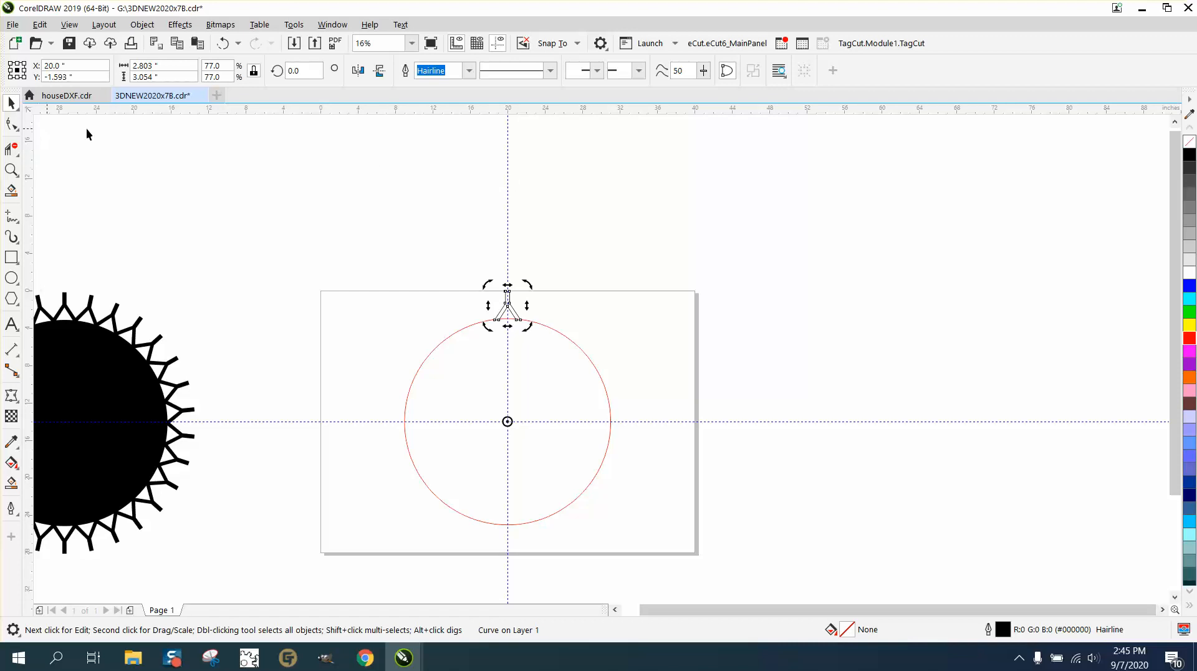
pyautogui.click(332, 25)
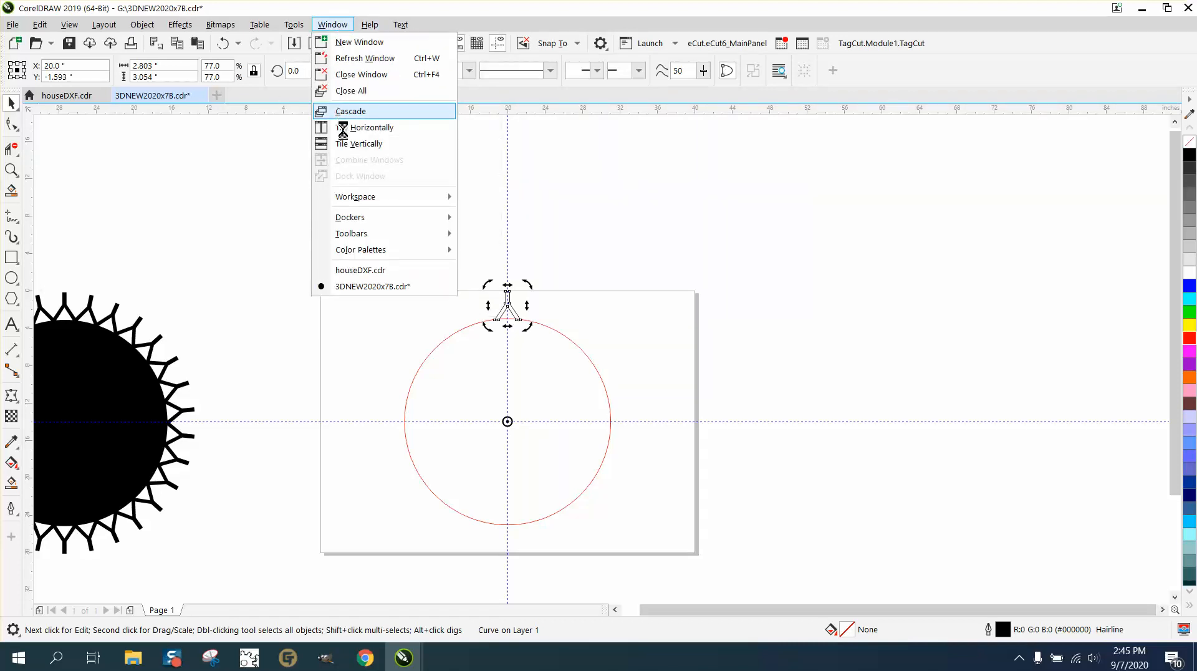
pyautogui.moveTo(372, 216)
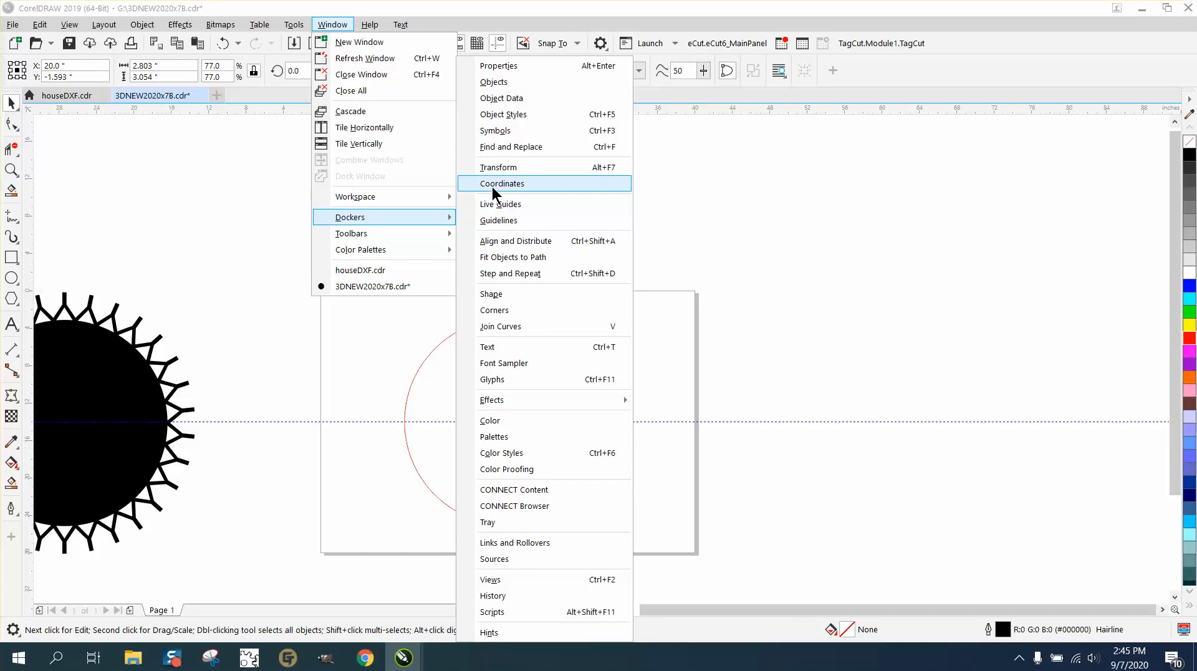
pyautogui.click(499, 167)
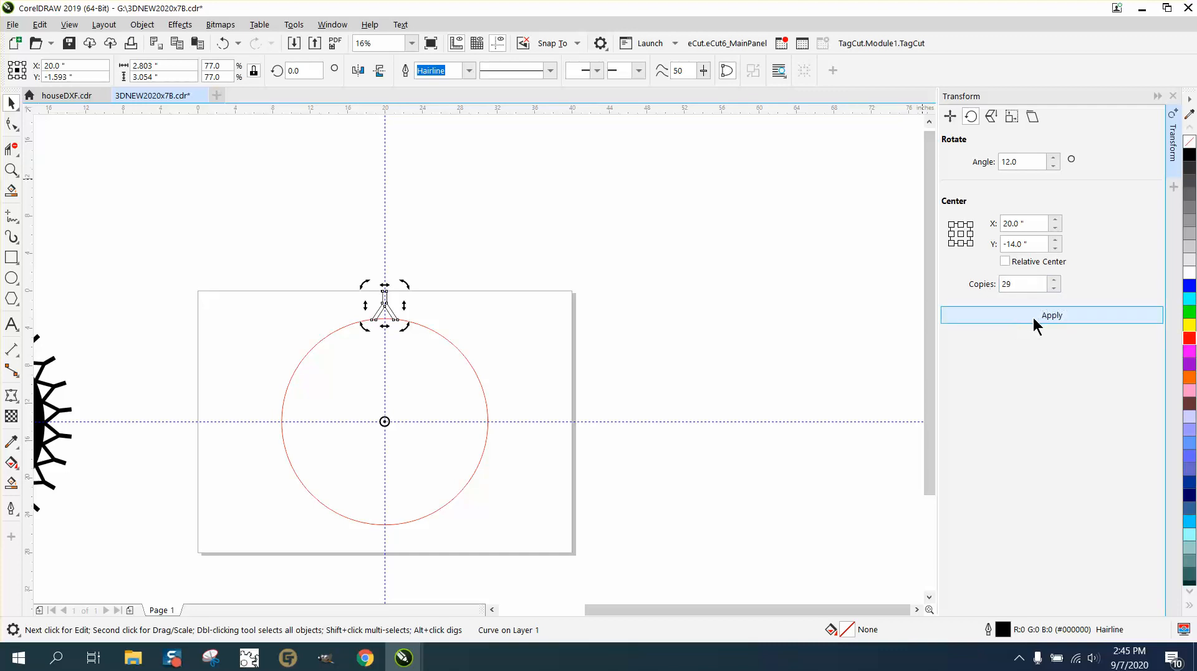
pyautogui.click(1038, 318)
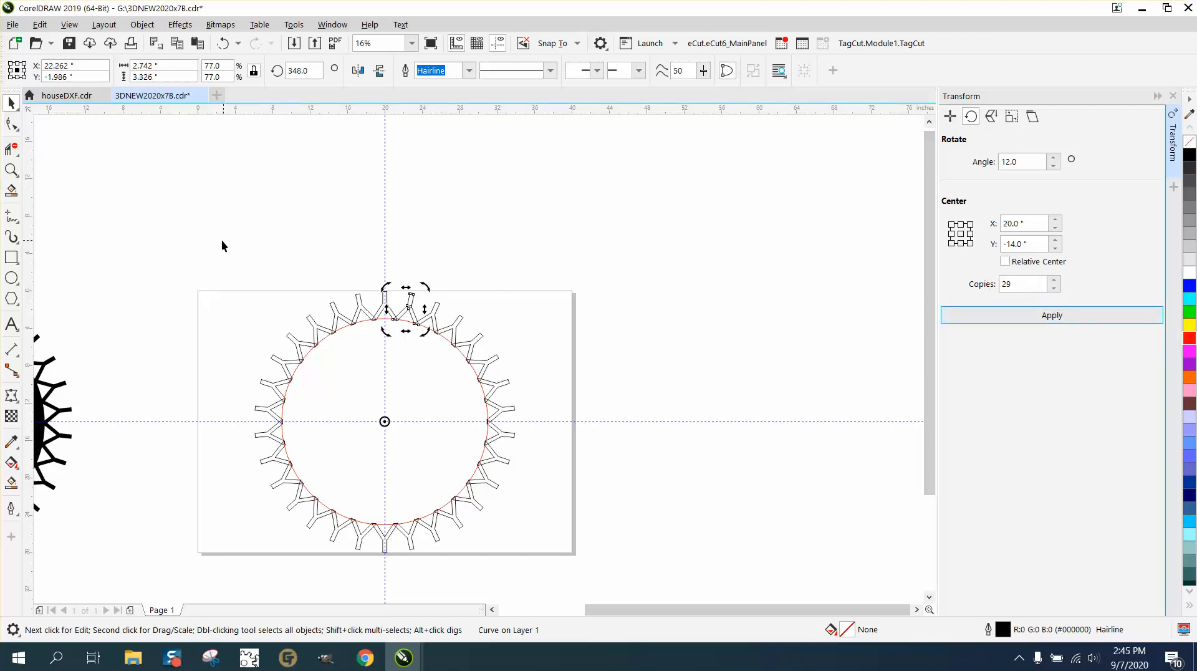
# Weld the red circle with all the Y shapes around it and create a black silhouette of the result with Smart Fill
pyautogui.moveTo(218, 249); pyautogui.dragTo(581, 582)
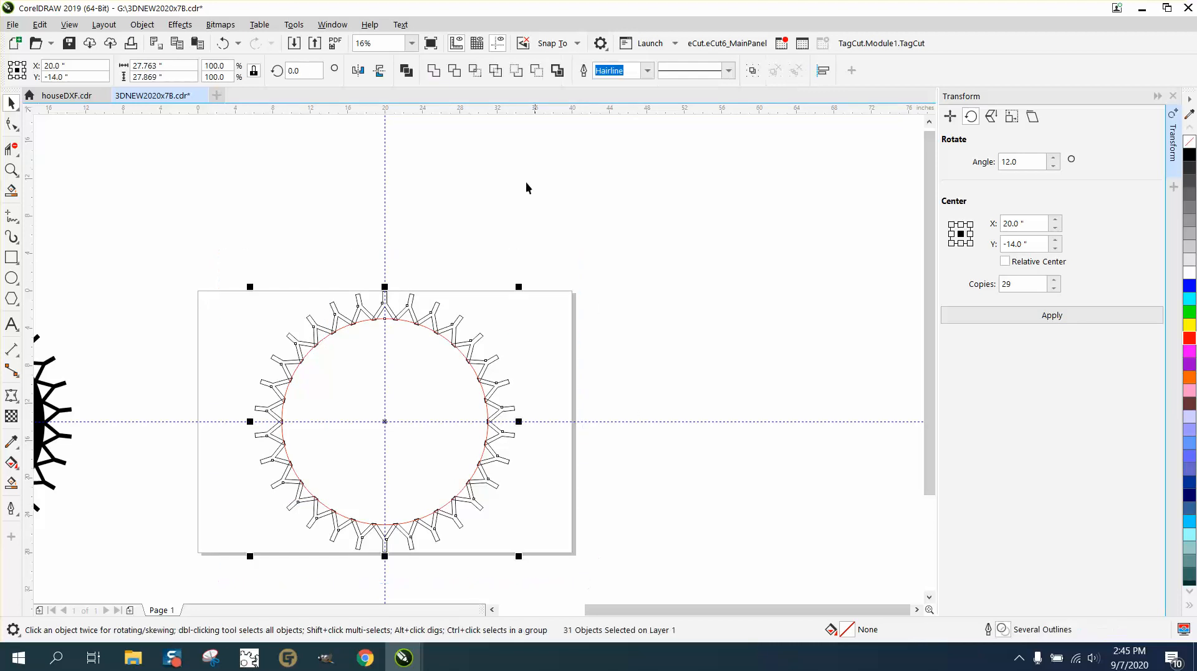
pyautogui.click(433, 71)
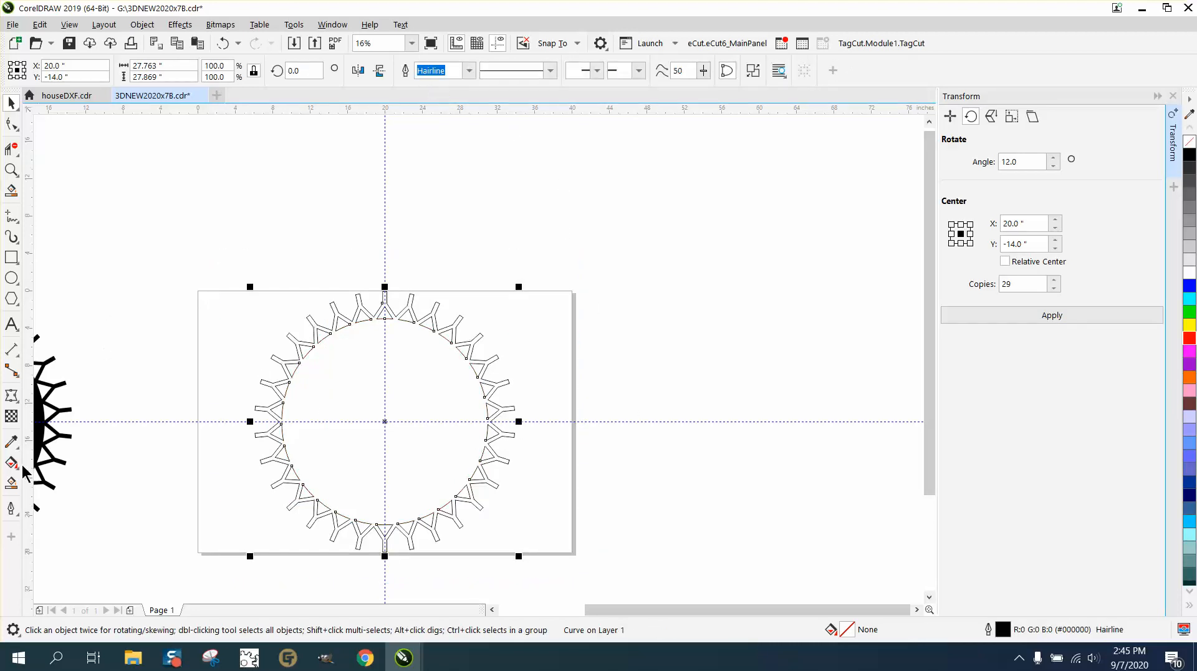
pyautogui.click(11, 482)
pyautogui.click(439, 391)
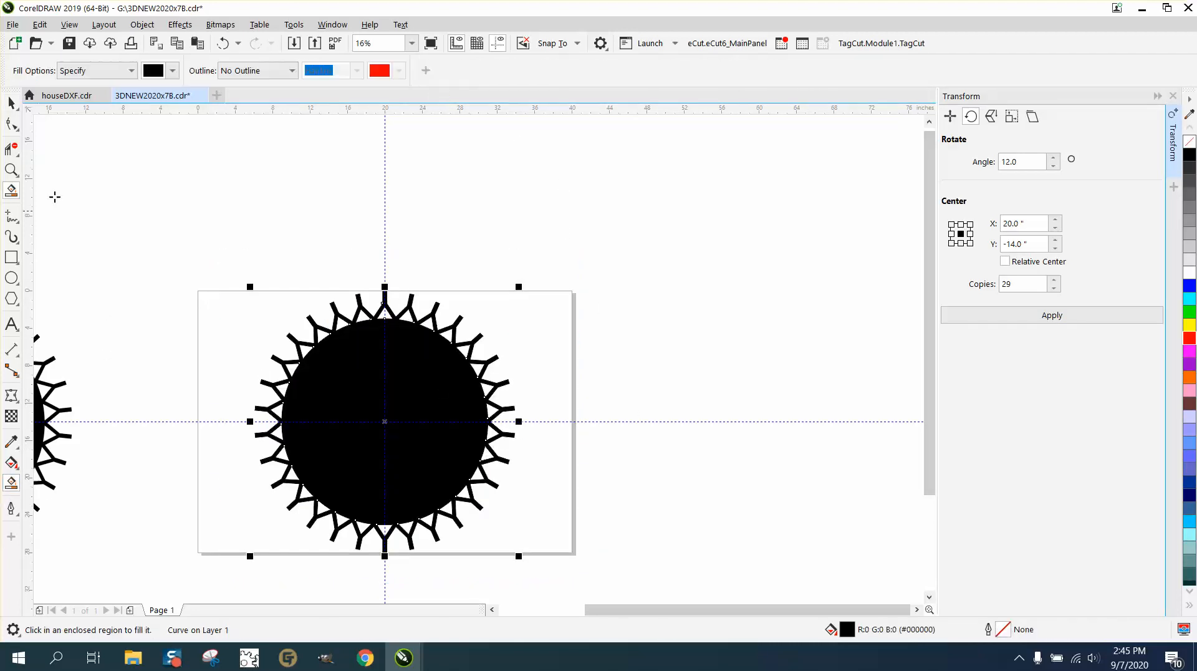
# Move the black silhouette off the outlined ring to about X 49.6, Y 0.867 inches and inspect its spikes
pyautogui.click(11, 103)
pyautogui.moveTo(374, 323); pyautogui.dragTo(694, 262)
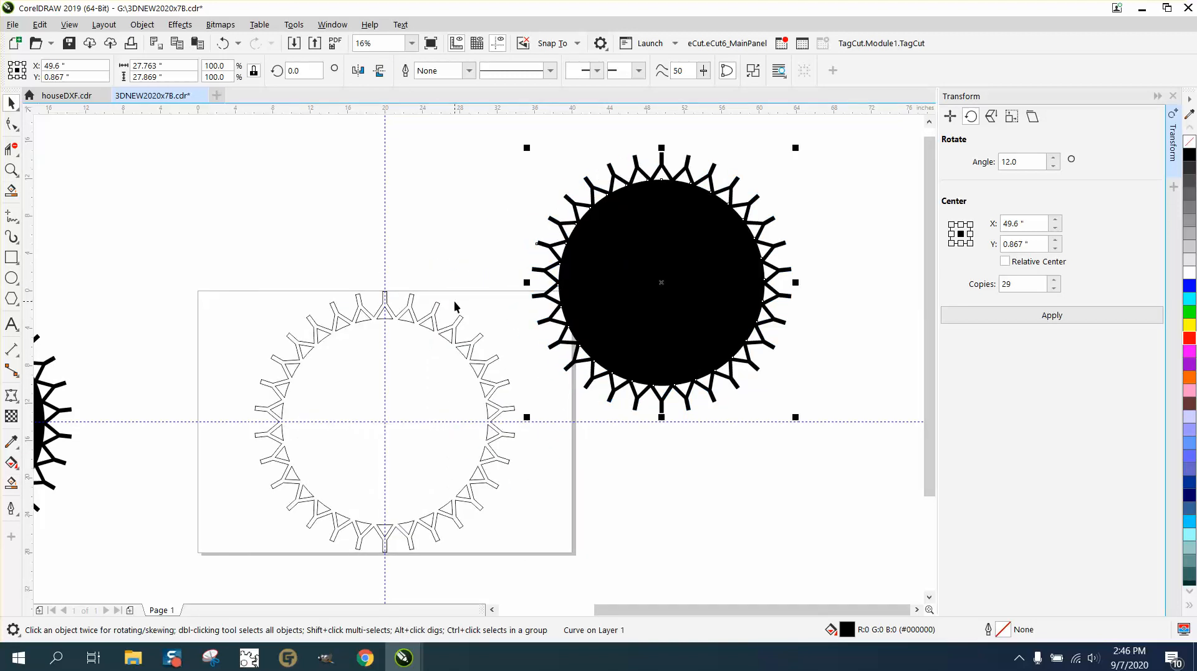
pyautogui.click(12, 170)
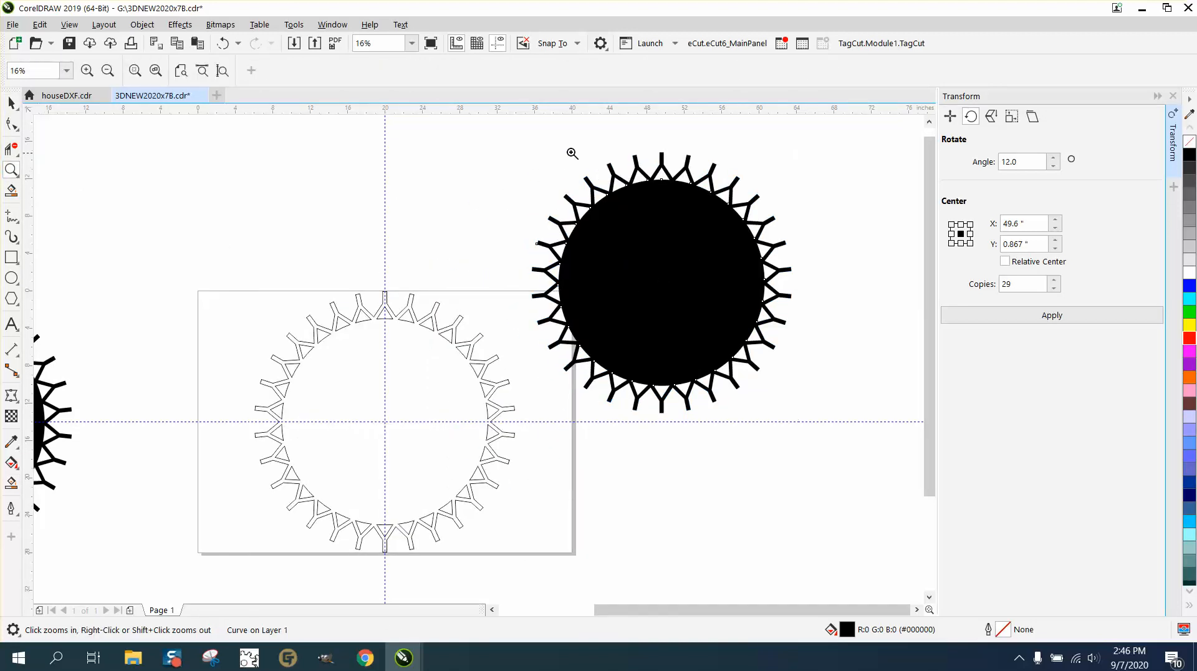
pyautogui.moveTo(590, 144); pyautogui.dragTo(710, 210)
pyautogui.scroll(-2, 457, 224)
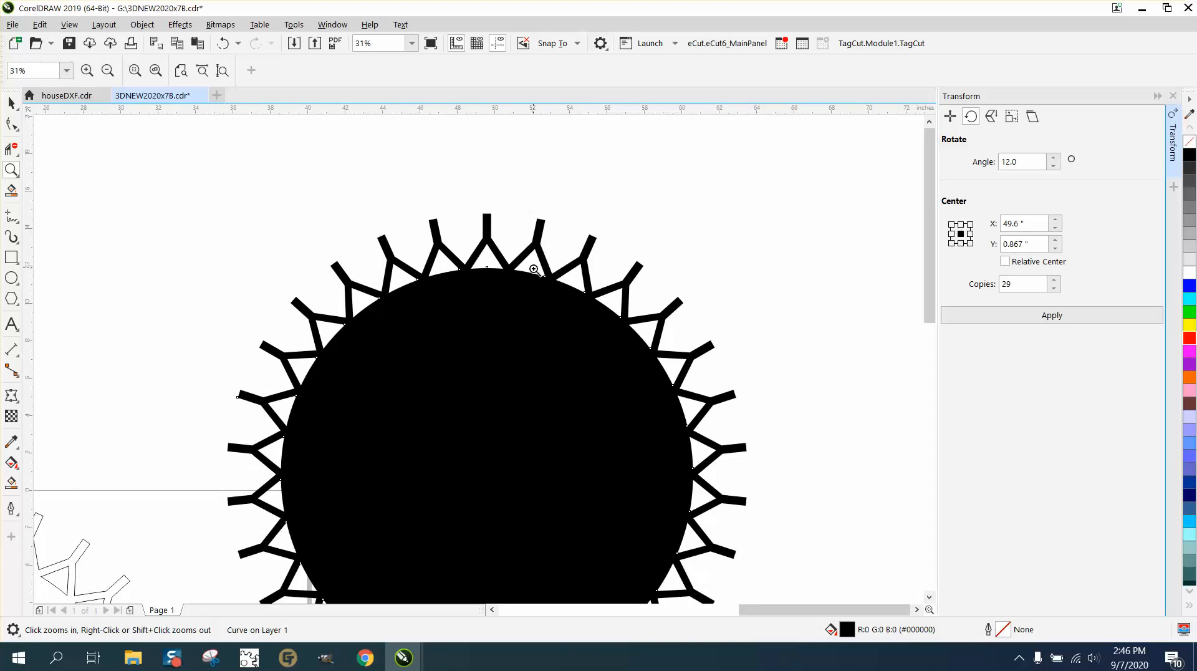
pyautogui.scroll(-1, 484, 244)
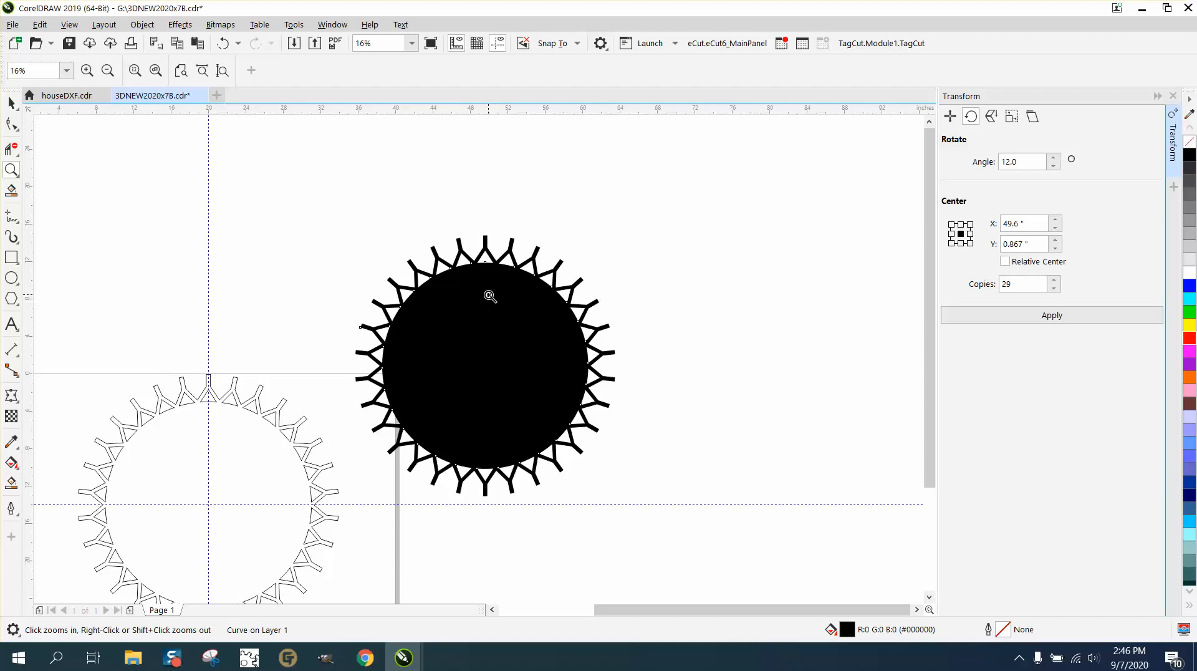
pyautogui.scroll(-1, 490, 293)
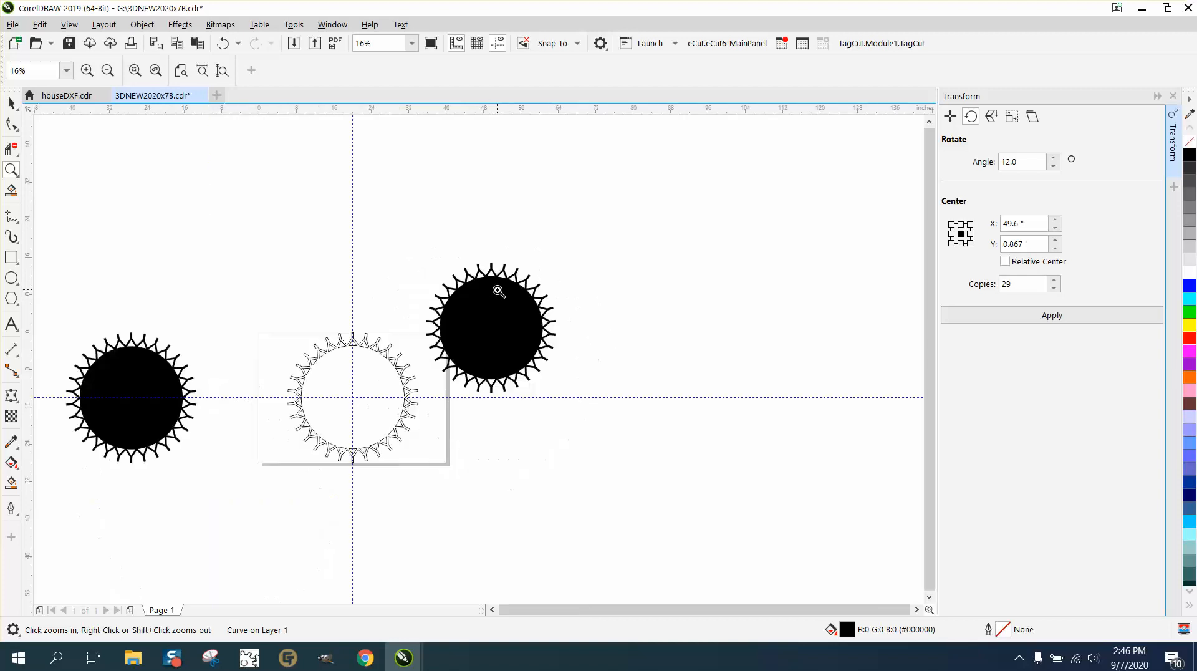
# Add the artistic text "L" in 200 pt Arial above the page and enlarge it to about 11 inches high
pyautogui.click(12, 325)
pyautogui.click(297, 253)
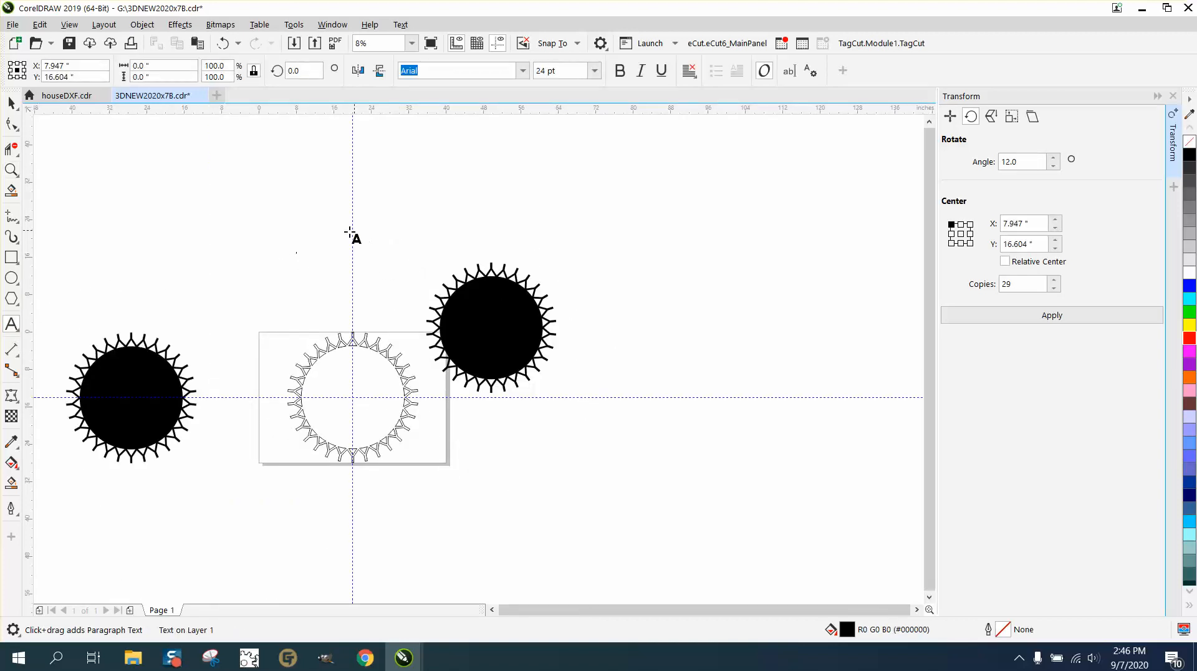
pyautogui.click(12, 324)
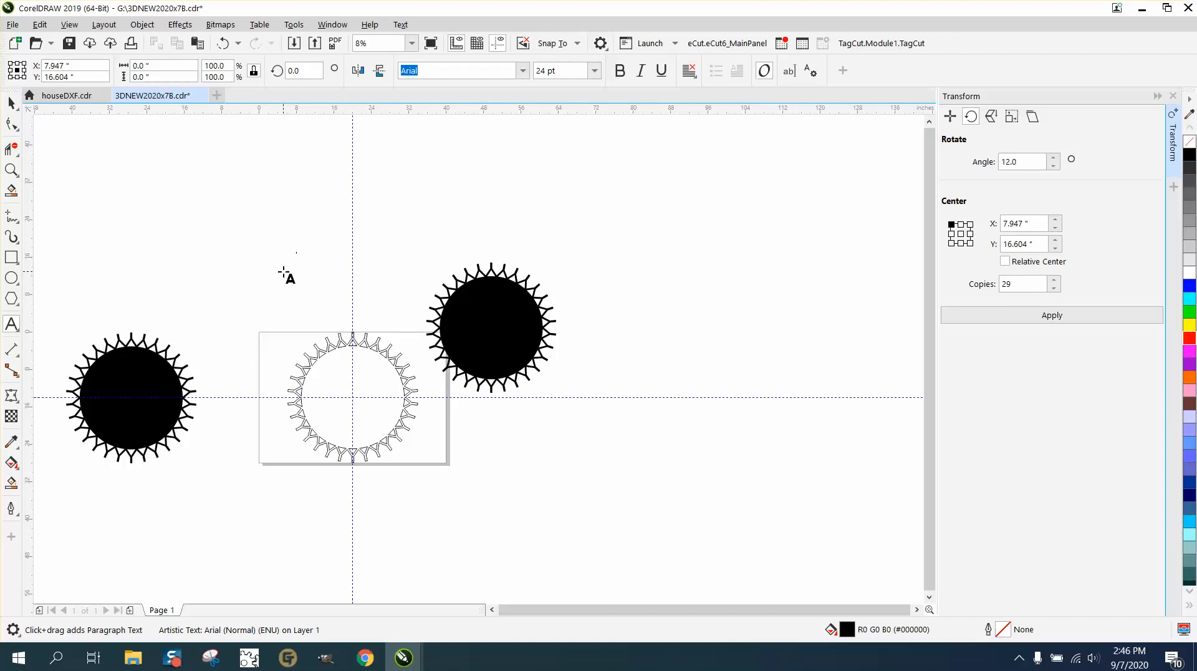
pyautogui.click(595, 70)
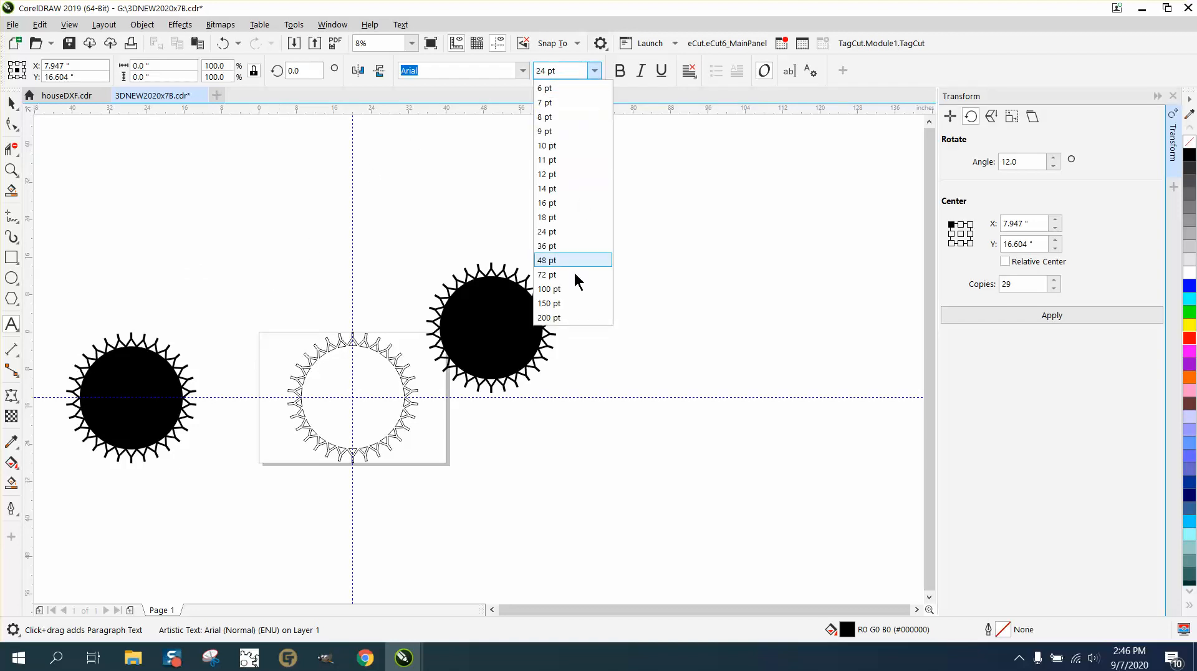
pyautogui.click(562, 316)
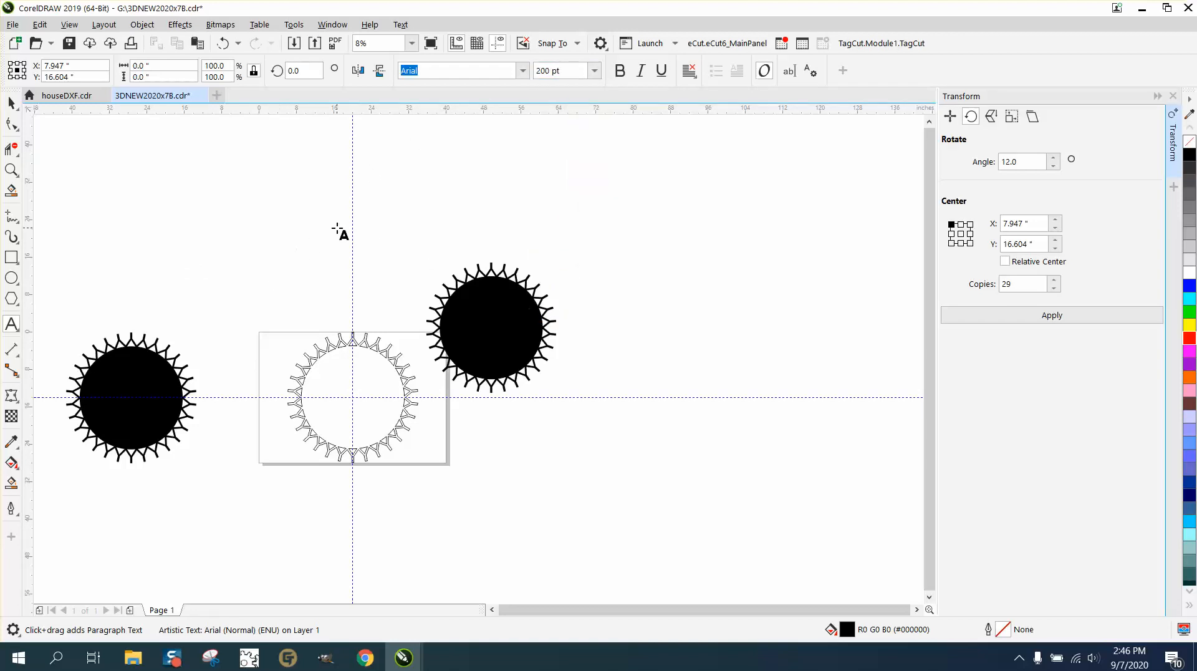
pyautogui.write('l')
pyautogui.press('BackSpace')
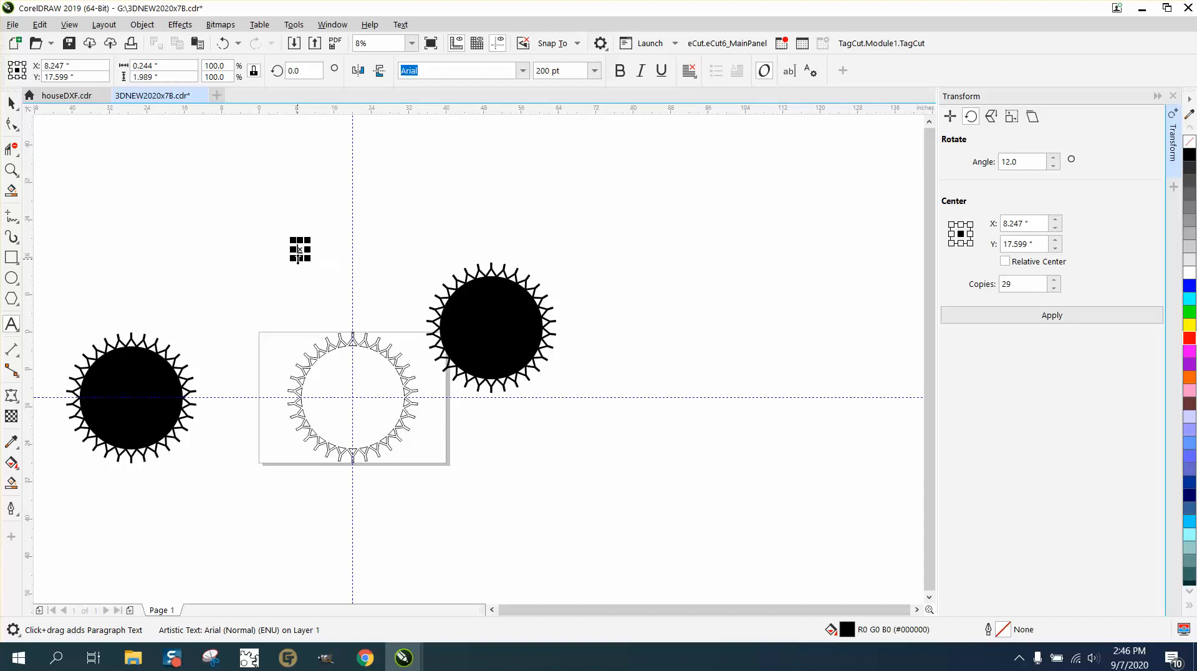
pyautogui.moveTo(310, 260); pyautogui.dragTo(387, 302)
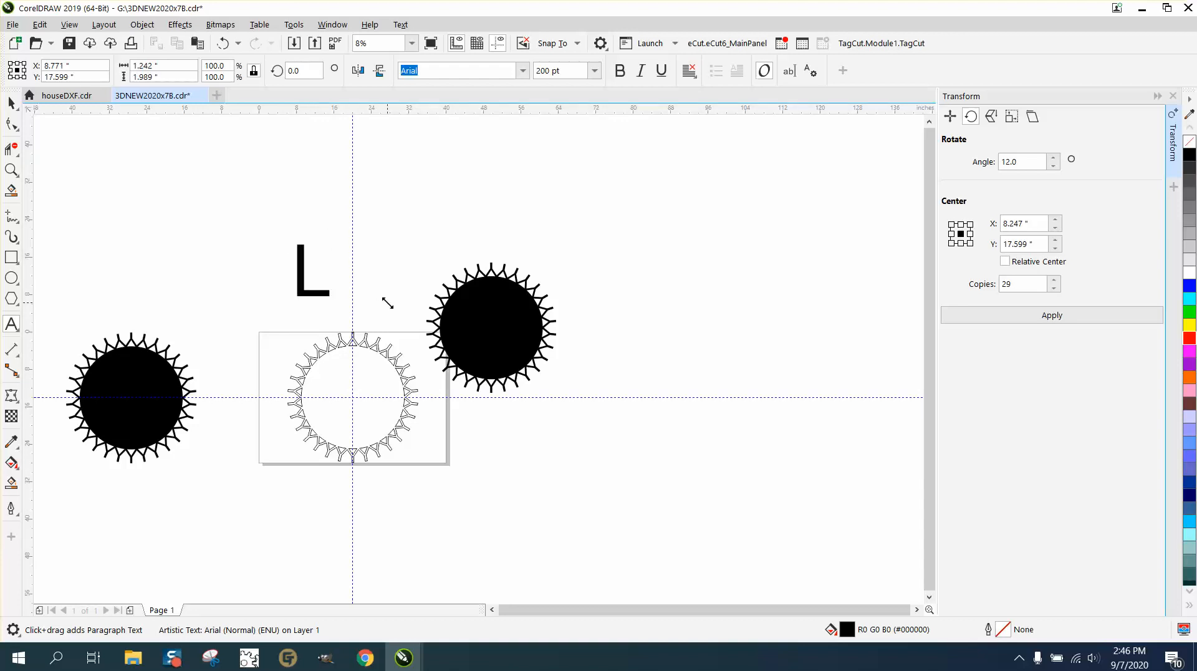
# Try the Autumn in November font on the letter L
pyautogui.click(522, 70)
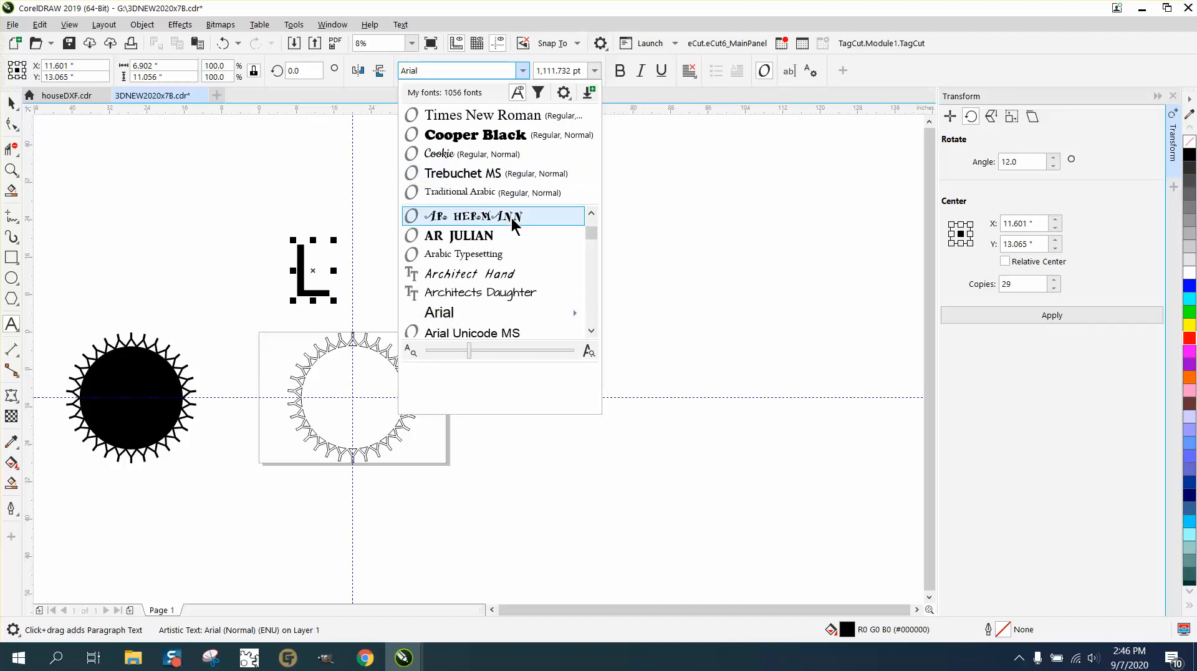
pyautogui.scroll(-1, 498, 234)
pyautogui.moveTo(500, 234)
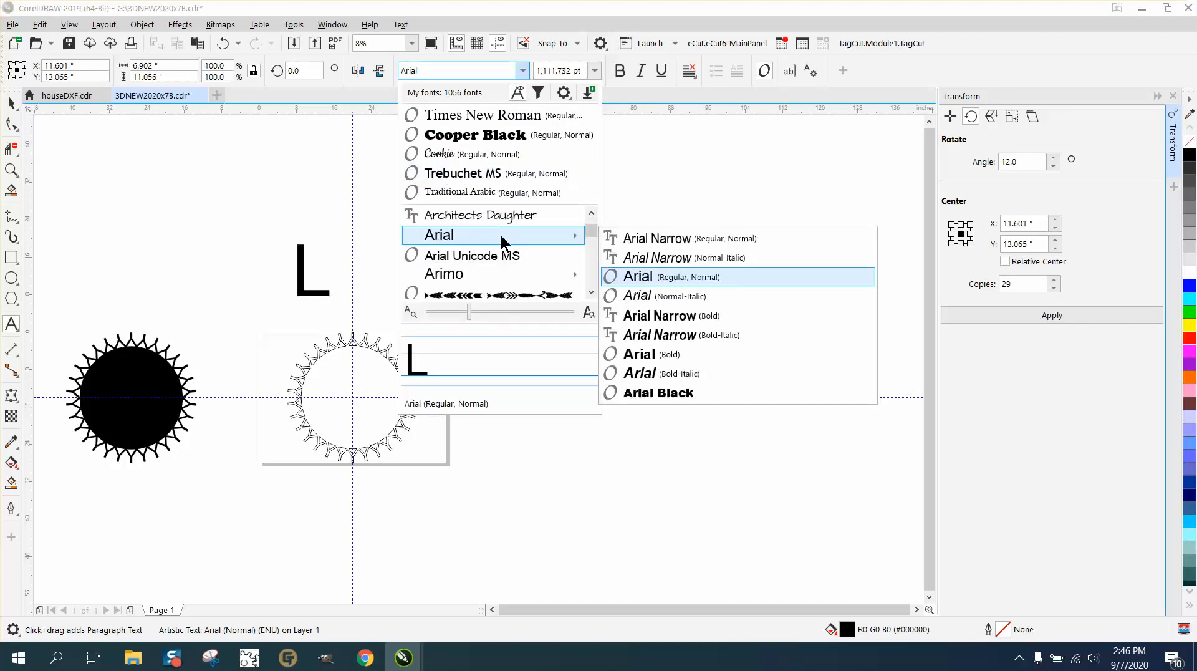
pyautogui.scroll(-2, 502, 213)
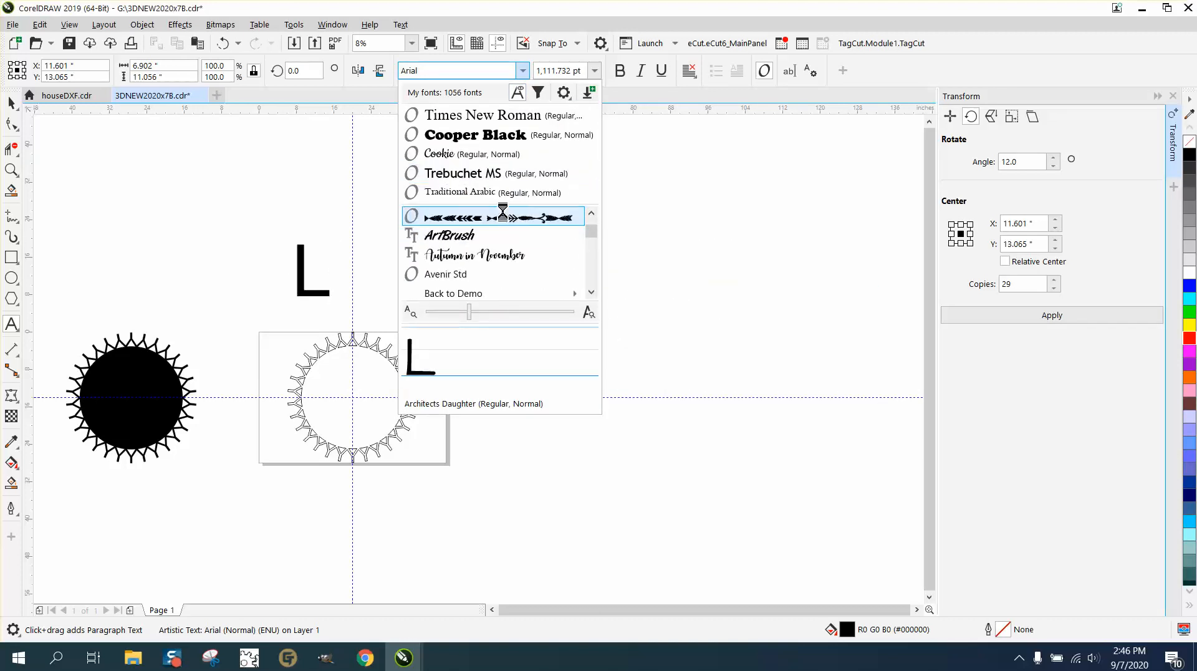
pyautogui.click(503, 214)
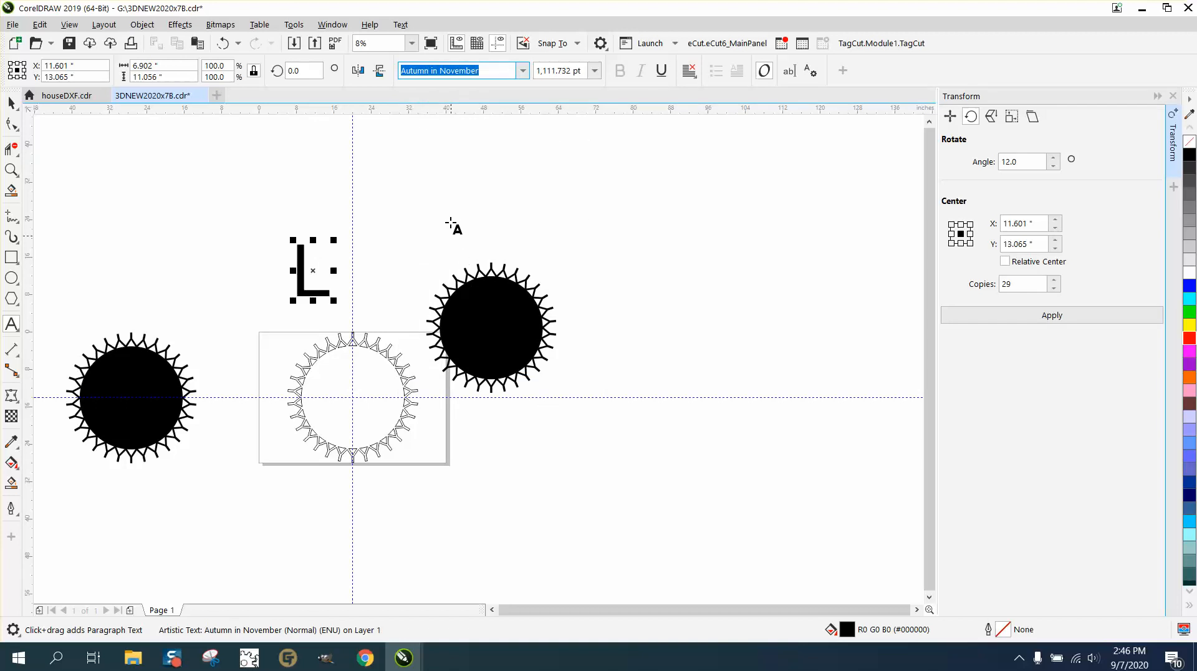
# Set the font of the letter L to Brush Script
pyautogui.click(526, 74)
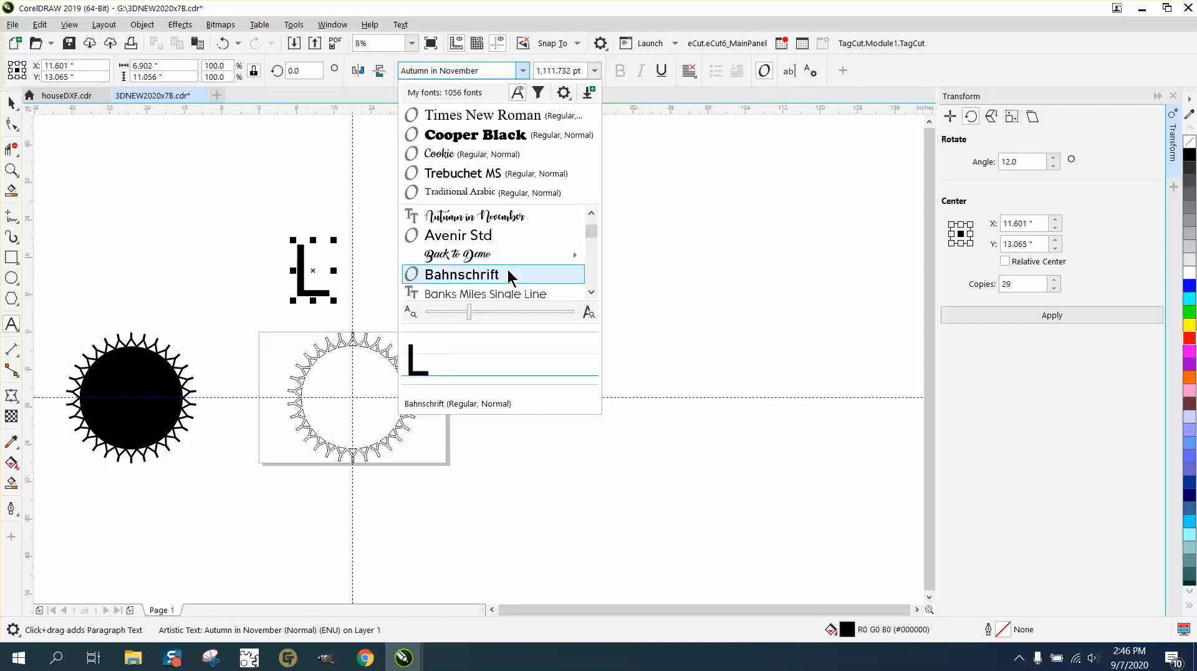
pyautogui.moveTo(479, 253)
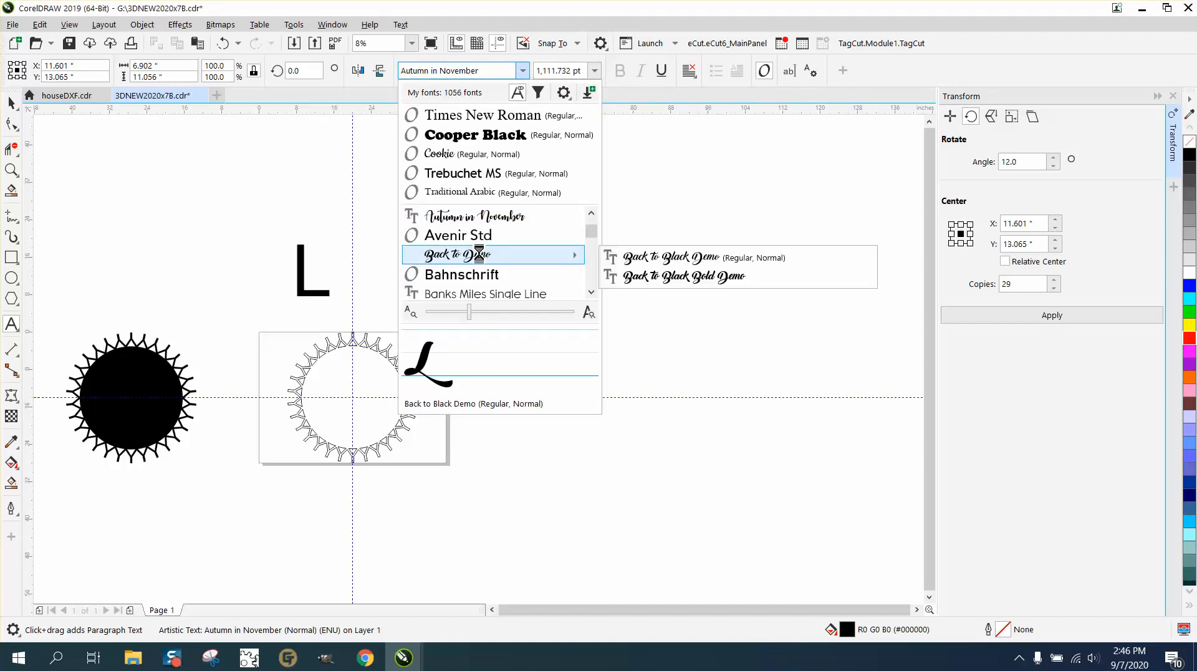
pyautogui.scroll(-4, 499, 267)
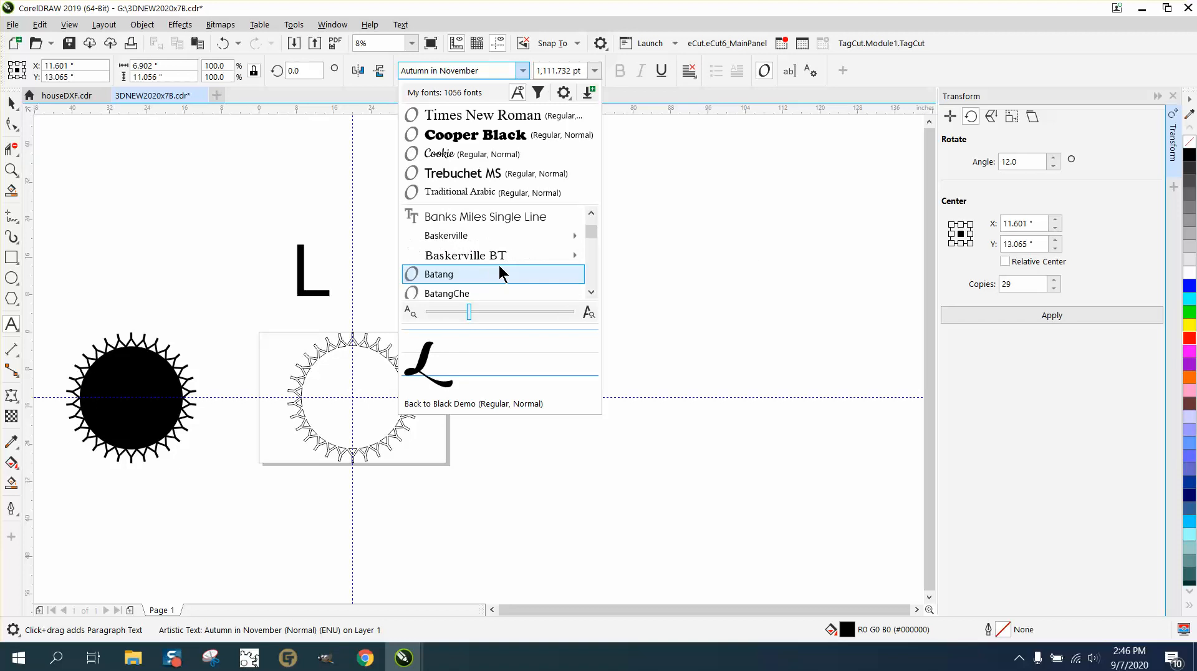
pyautogui.scroll(-5, 499, 273)
pyautogui.scroll(-3, 499, 267)
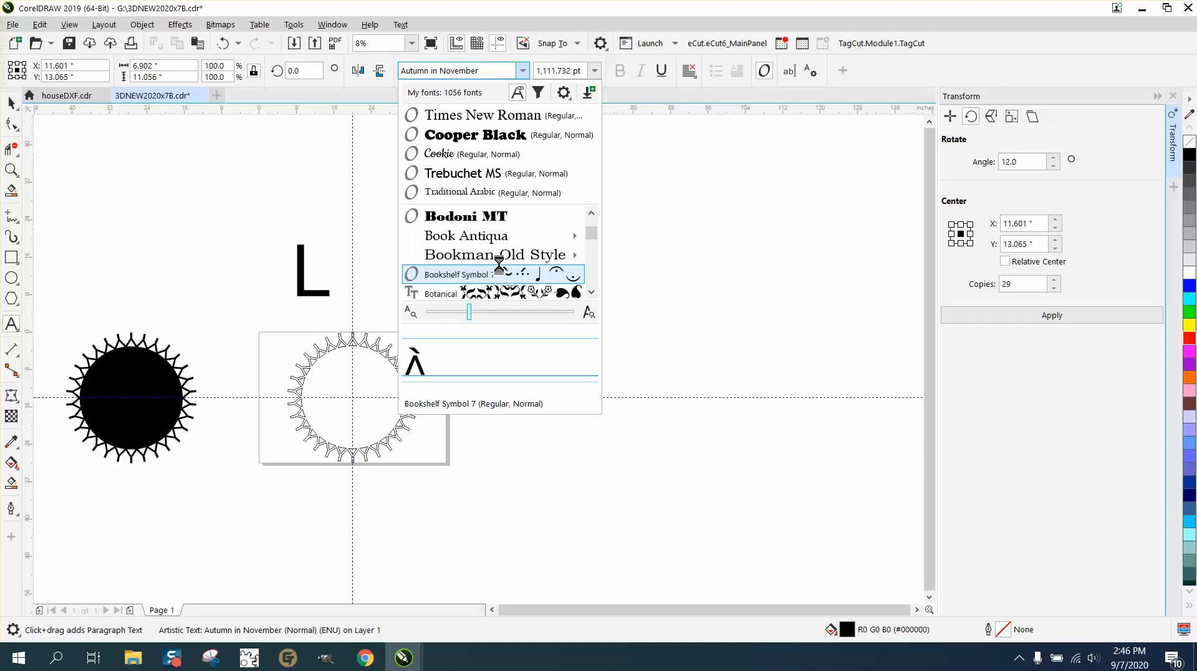
pyautogui.scroll(-2, 498, 267)
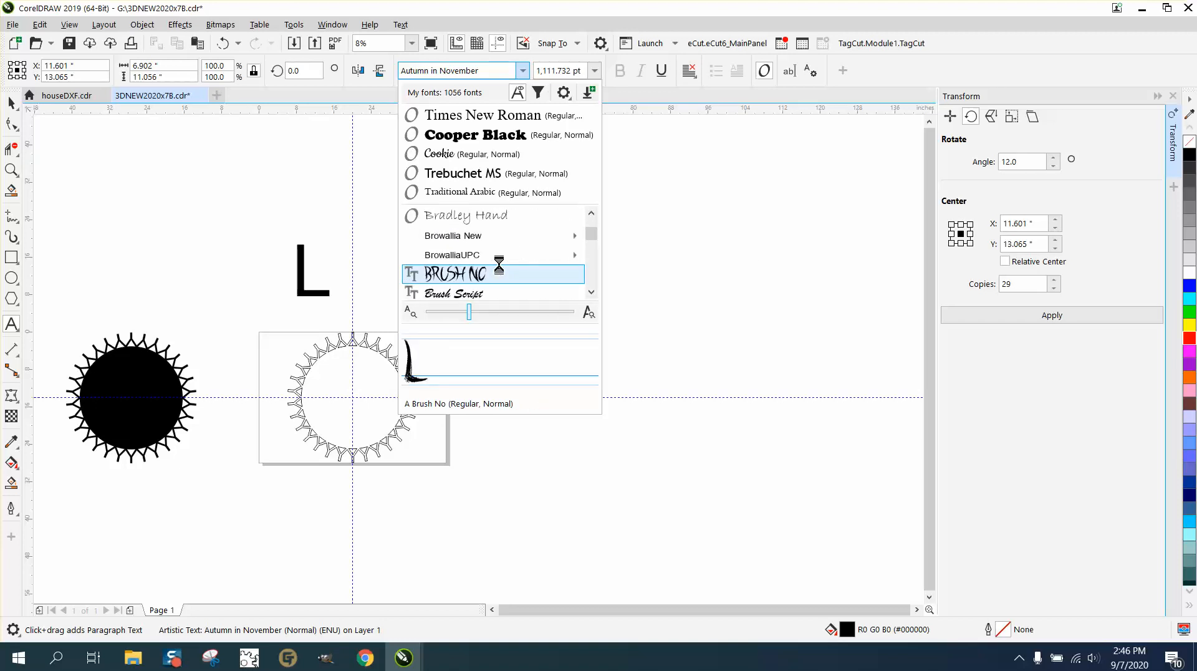
pyautogui.click(472, 293)
pyautogui.click(12, 103)
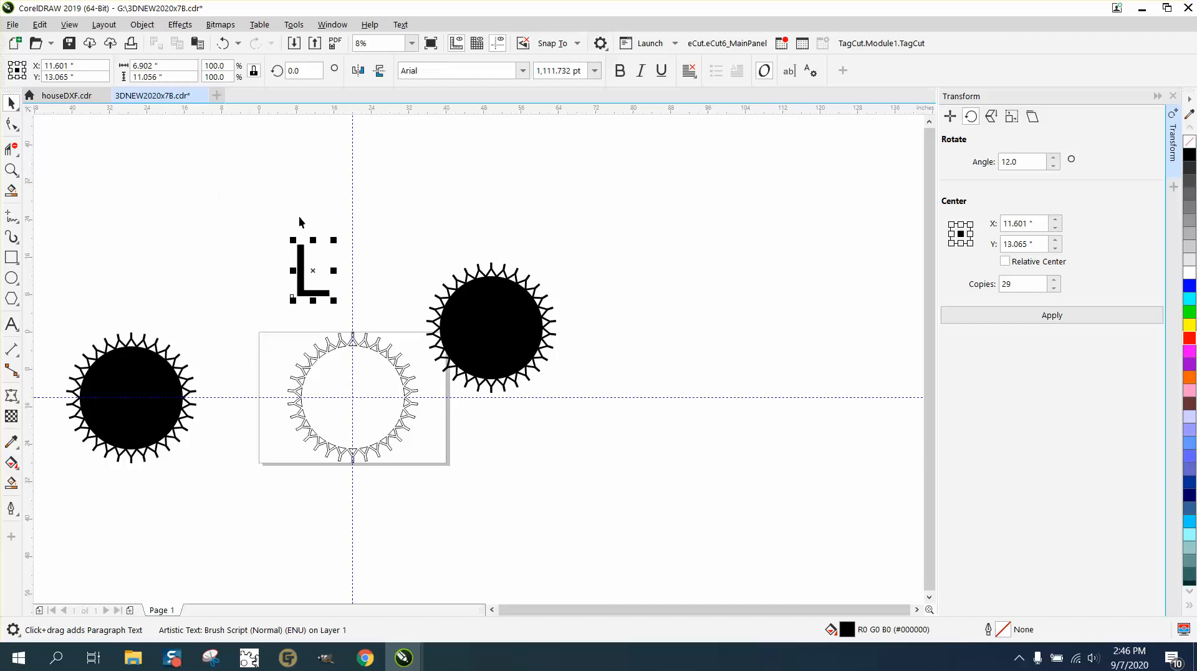
pyautogui.click(522, 71)
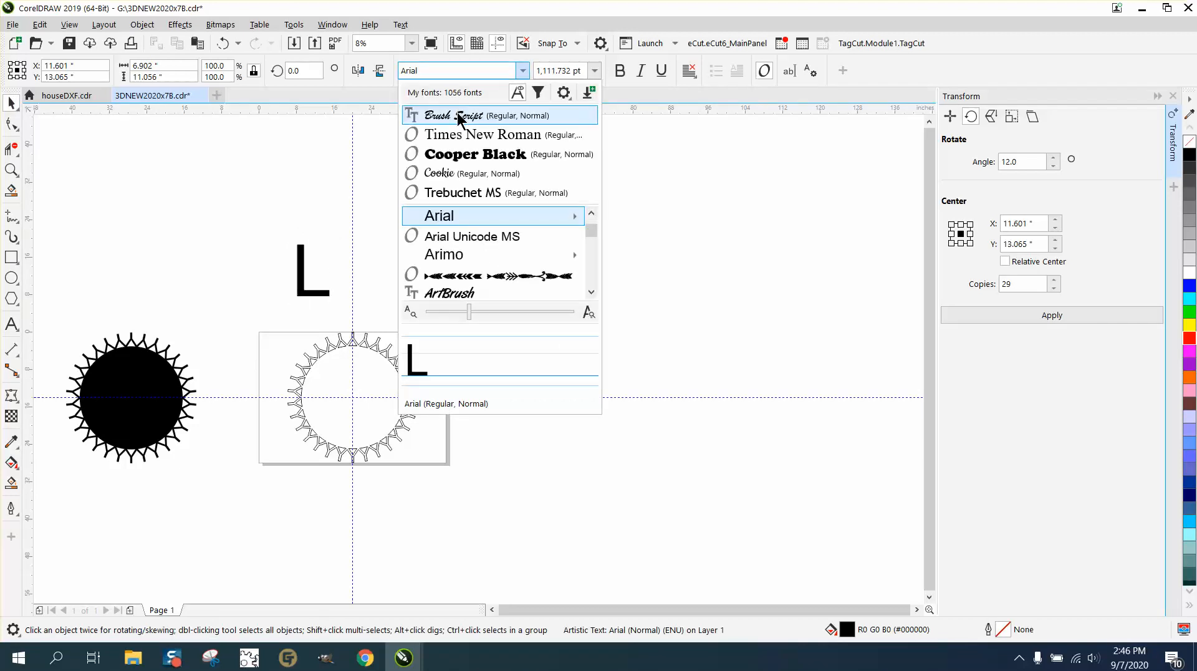
pyautogui.click(458, 116)
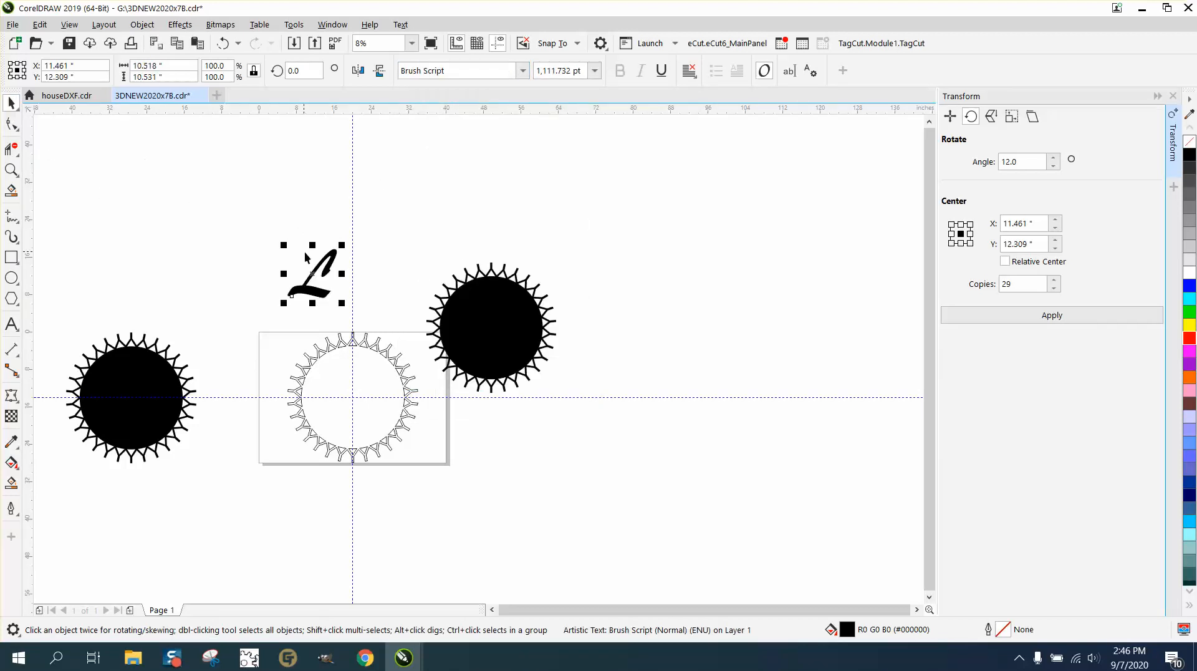
# Move the L to the empty area beyond the black silhouette and turn it into curves with a black hairline outline and no fill
pyautogui.moveTo(319, 271); pyautogui.dragTo(678, 218)
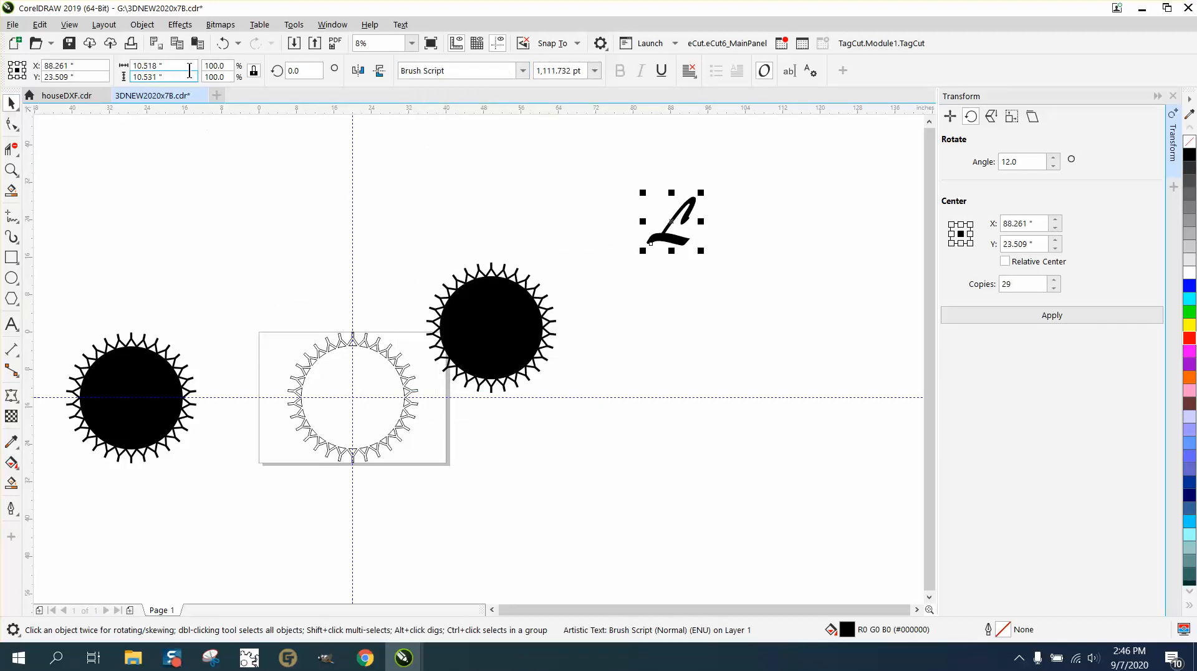
pyautogui.click(142, 25)
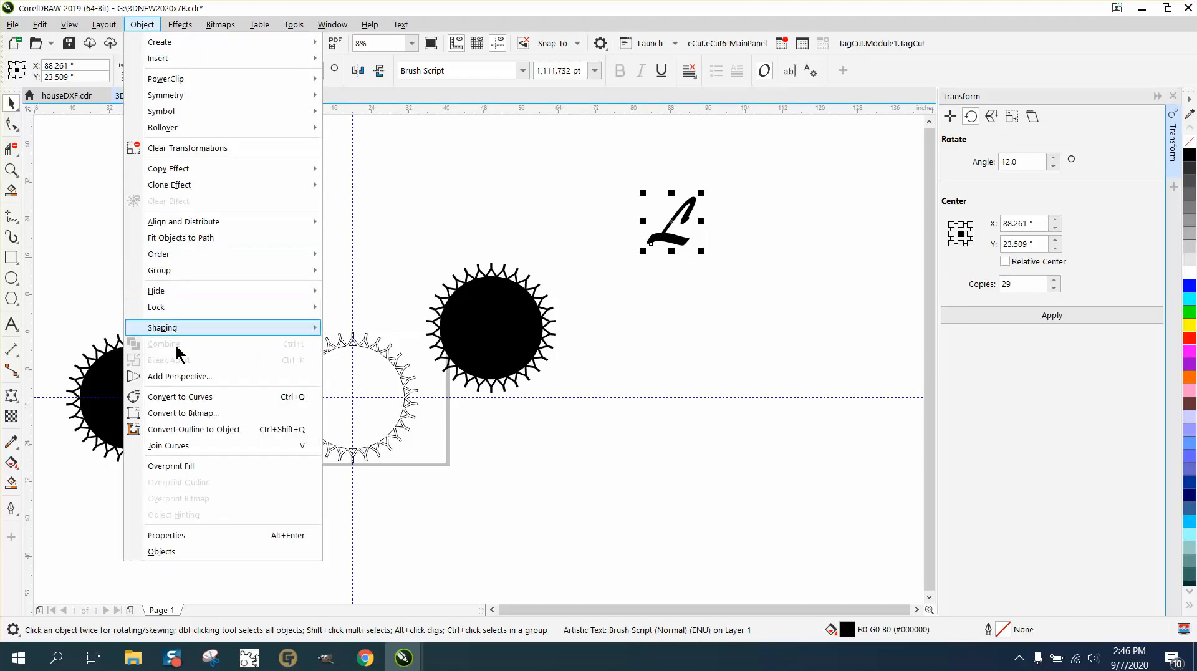
pyautogui.click(200, 398)
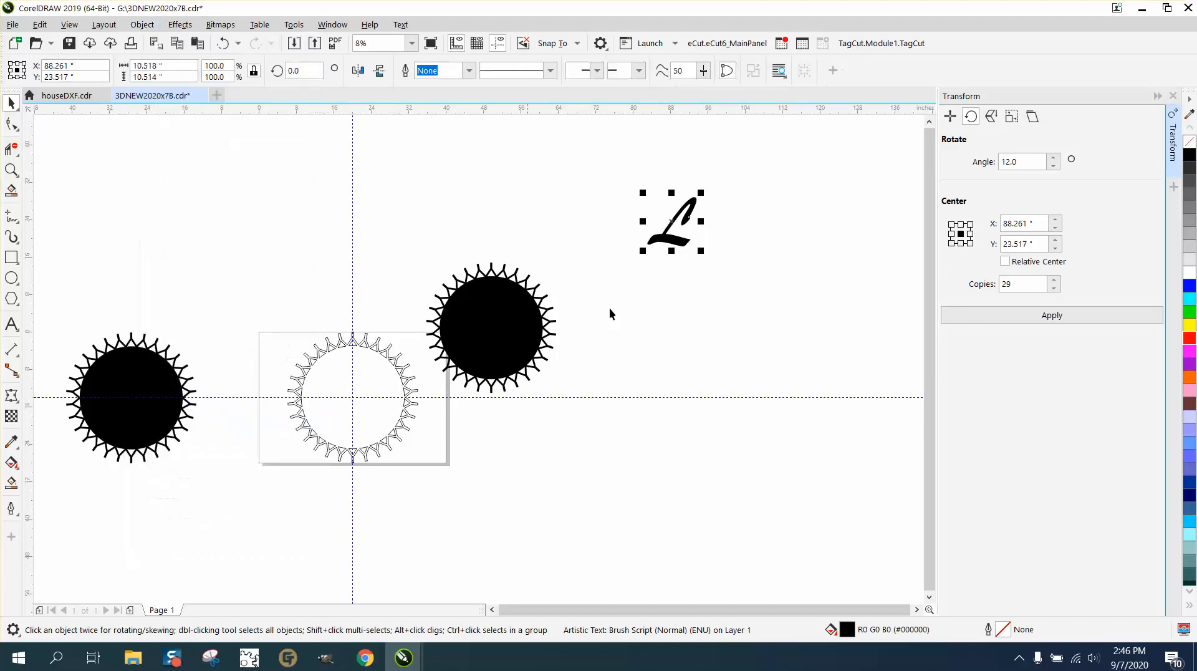
pyautogui.rightClick(1190, 154)
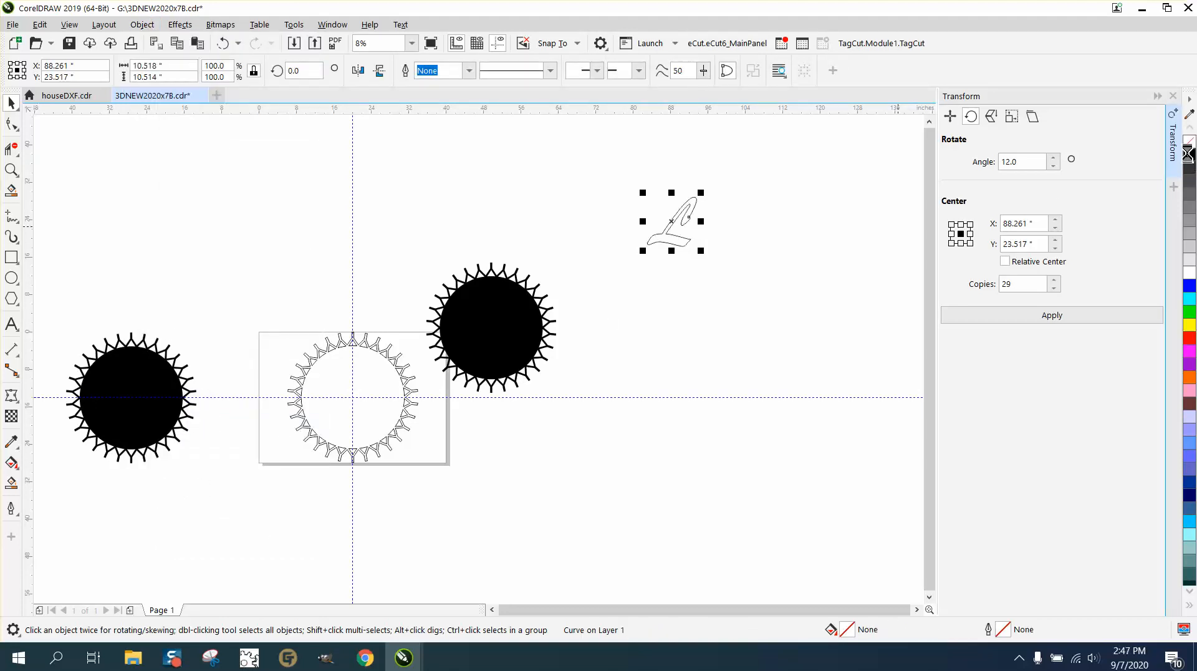
# Create a vertically mirrored copy of the L below the original and move it up so the bases of both overlap
pyautogui.click(11, 169)
pyautogui.moveTo(782, 325); pyautogui.dragTo(782, 324)
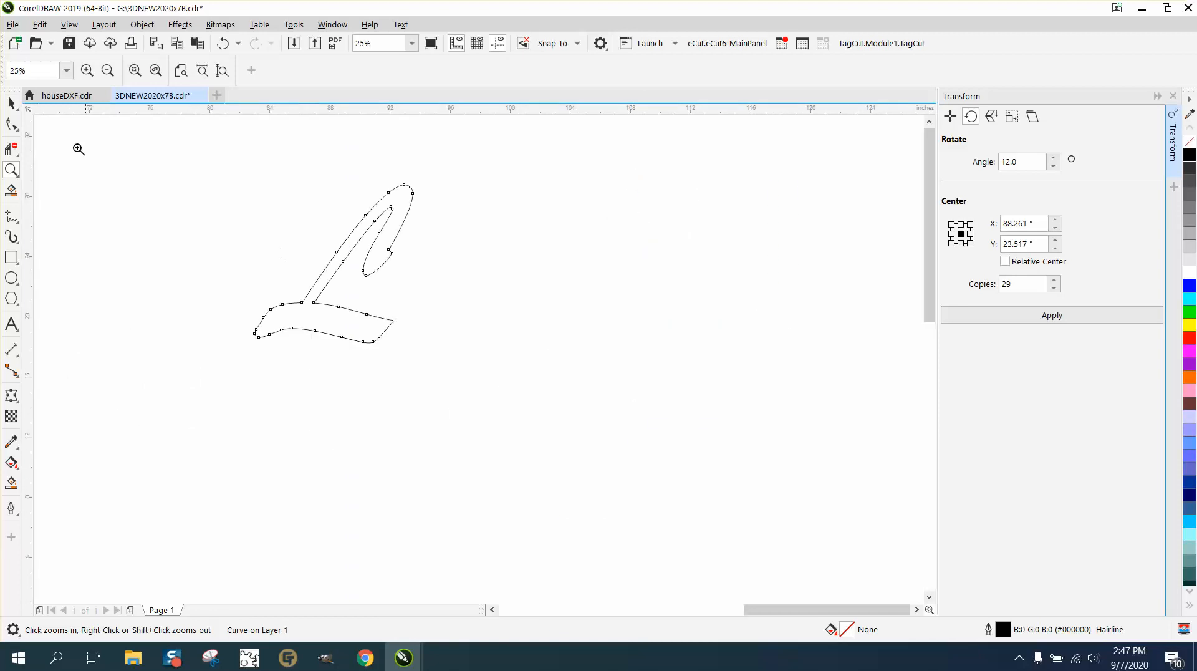
pyautogui.click(11, 103)
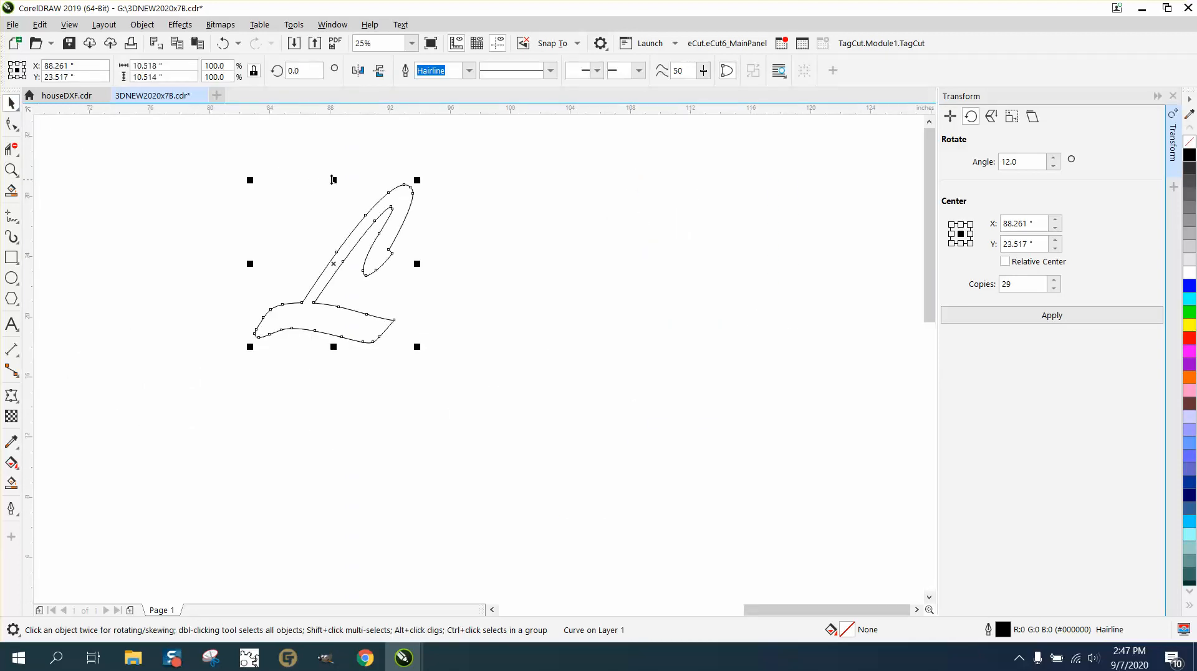
pyautogui.moveTo(333, 179); pyautogui.dragTo(335, 369)
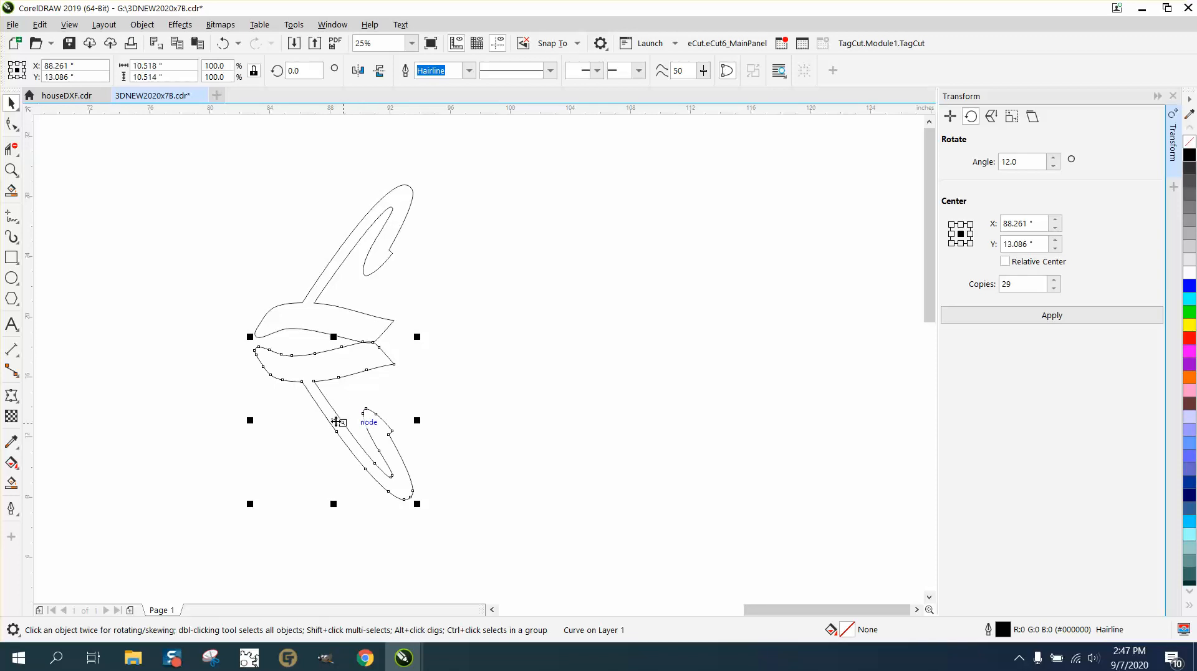
pyautogui.moveTo(337, 419); pyautogui.dragTo(336, 406)
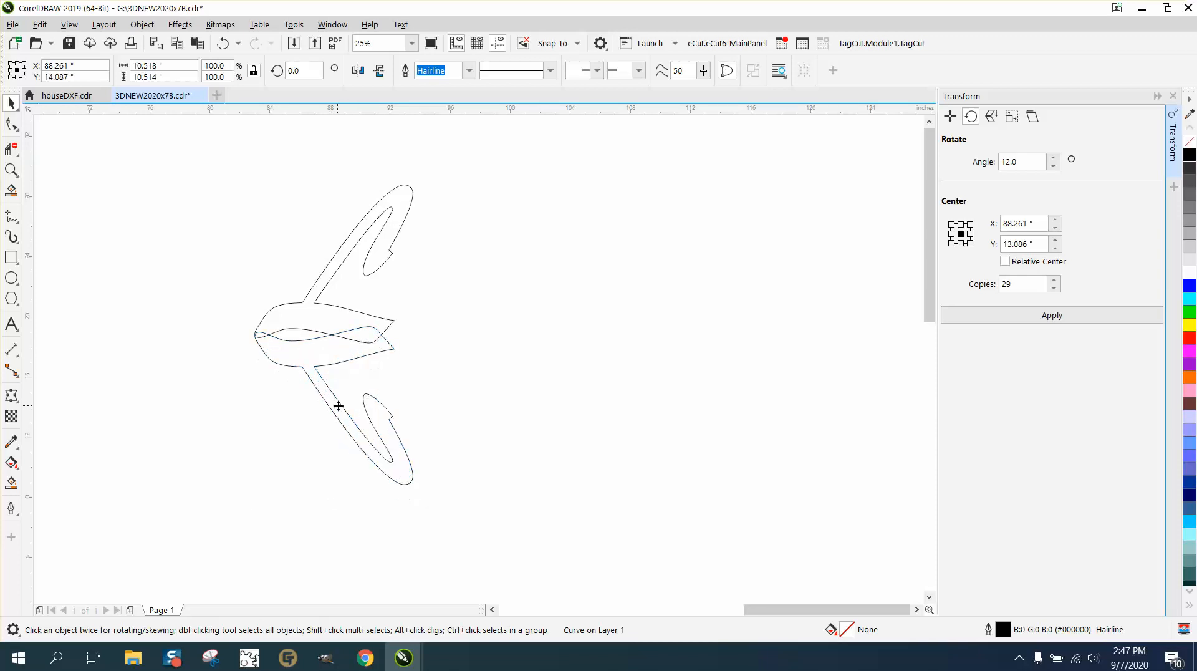
# Select both overlapping L curves and weld them into a single shape
pyautogui.moveTo(206, 147); pyautogui.dragTo(220, 190)
pyautogui.moveTo(590, 530); pyautogui.dragTo(590, 531)
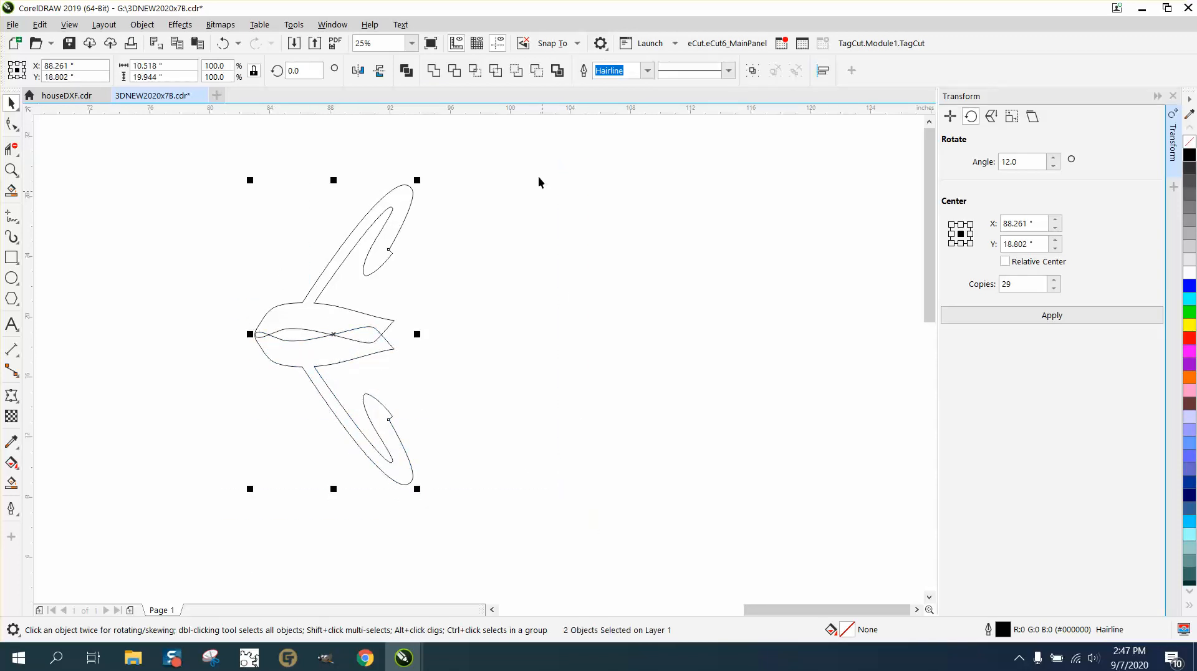
pyautogui.click(434, 71)
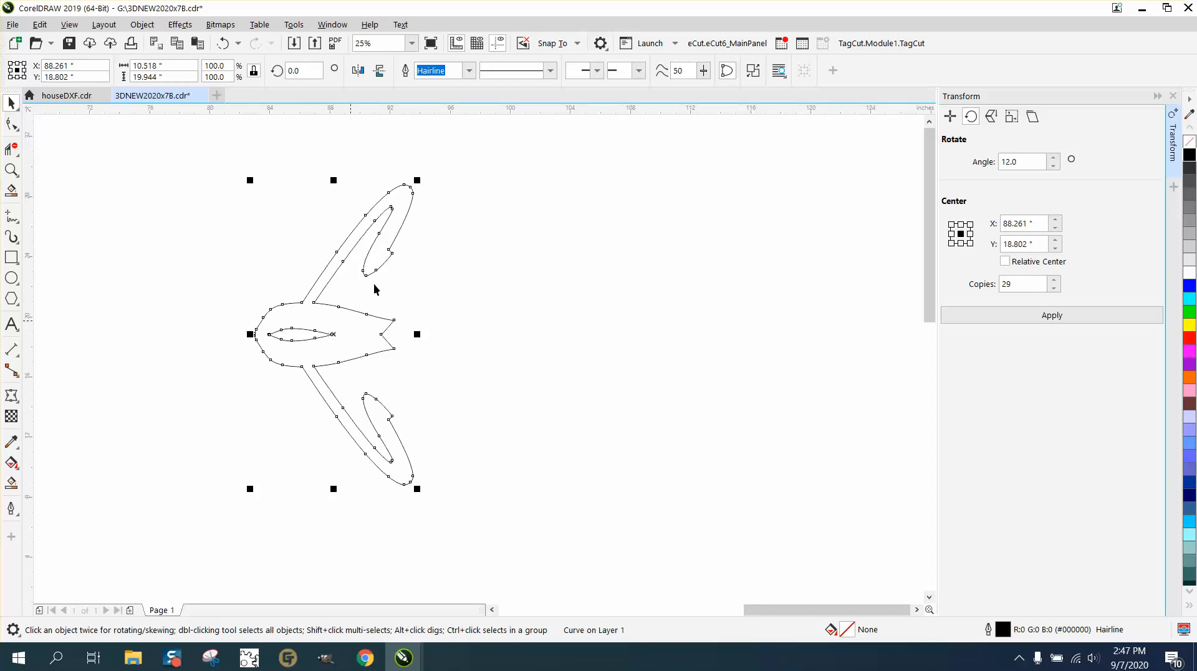
# Rotate the welded L shape to exactly 270 degrees so its rounded end points upward
pyautogui.click(331, 334)
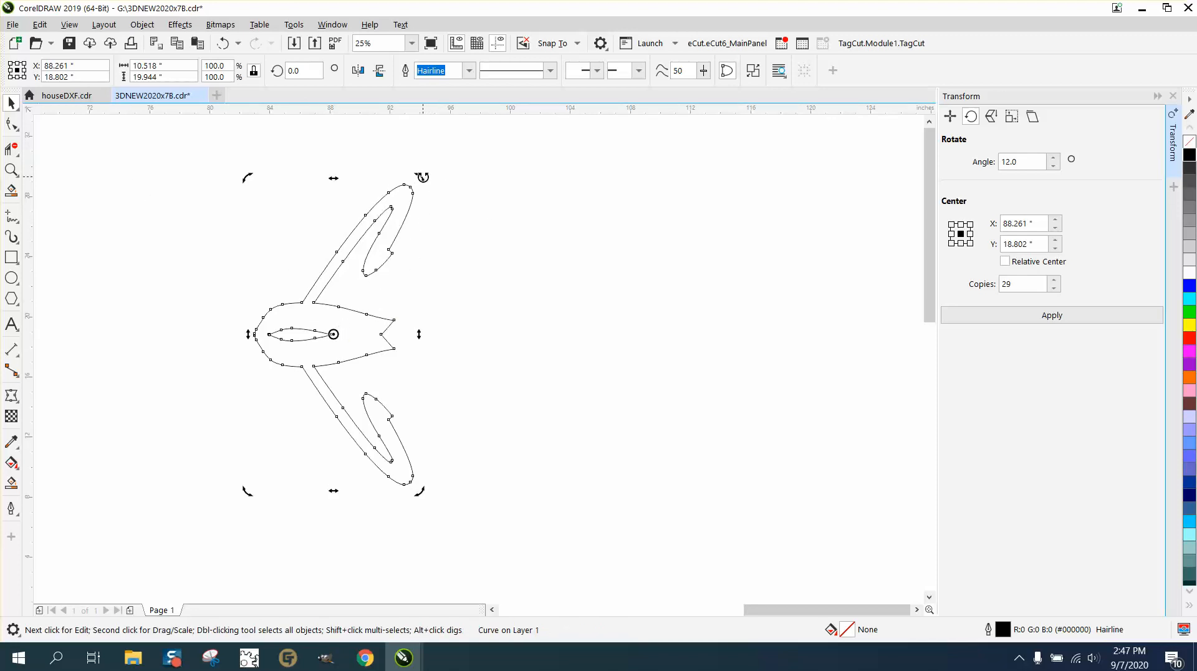
pyautogui.moveTo(423, 177); pyautogui.dragTo(500, 421)
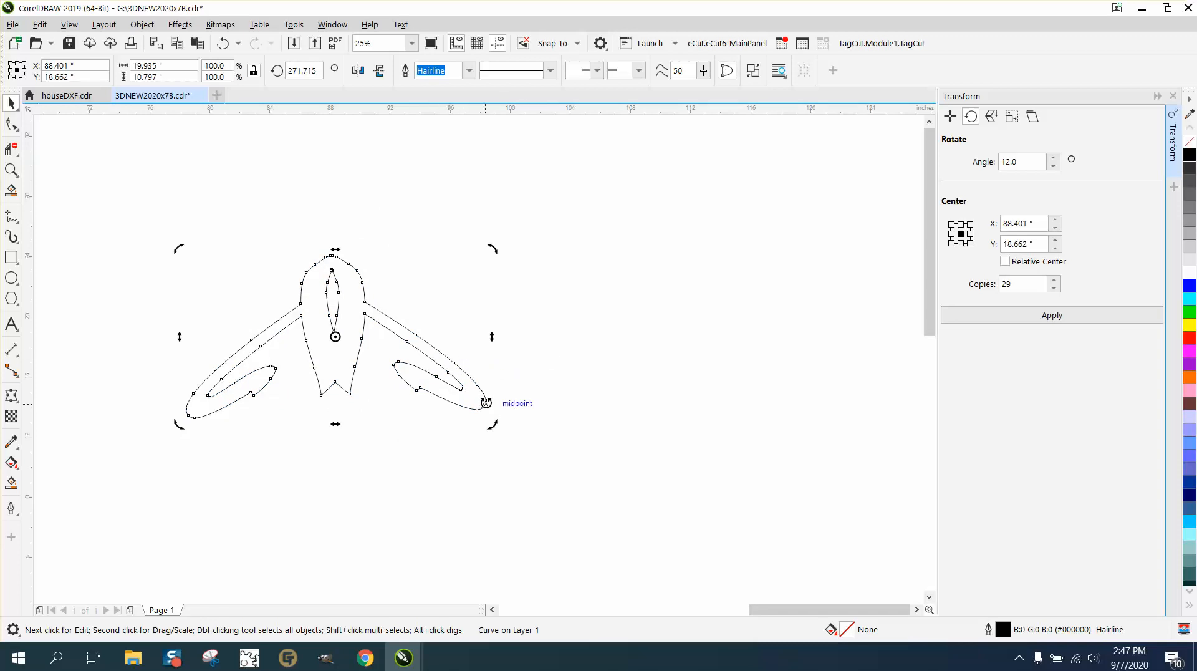
pyautogui.moveTo(493, 249); pyautogui.dragTo(496, 250)
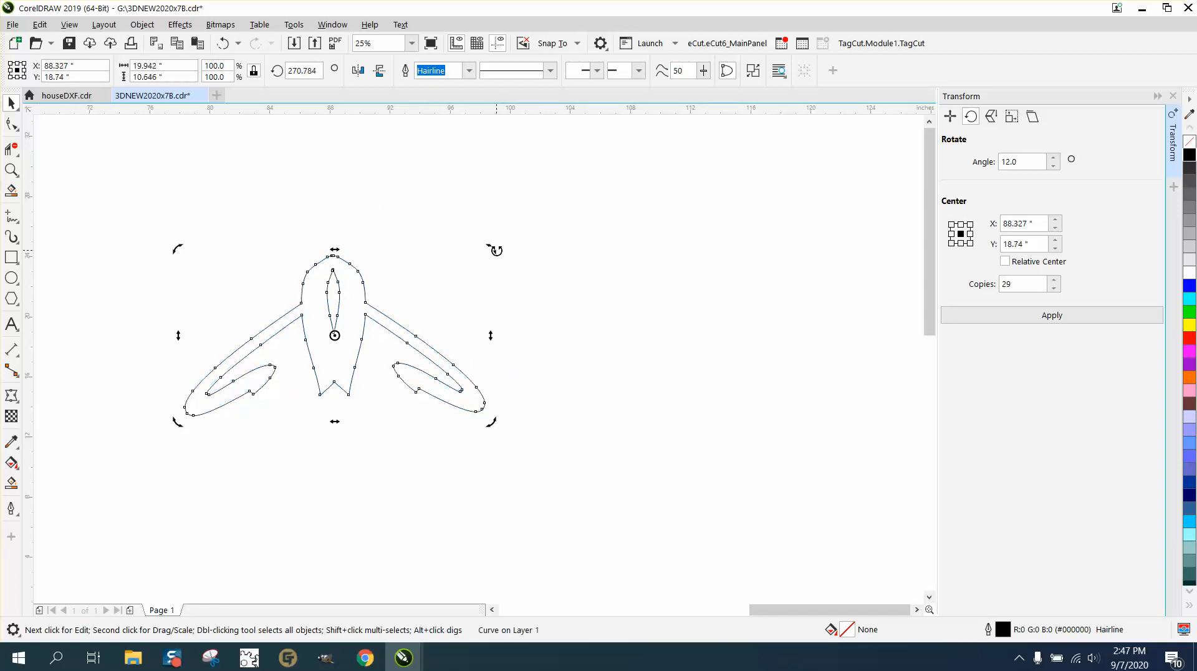
pyautogui.moveTo(319, 73); pyautogui.dragTo(267, 80)
pyautogui.write('270')
pyautogui.press('Return')
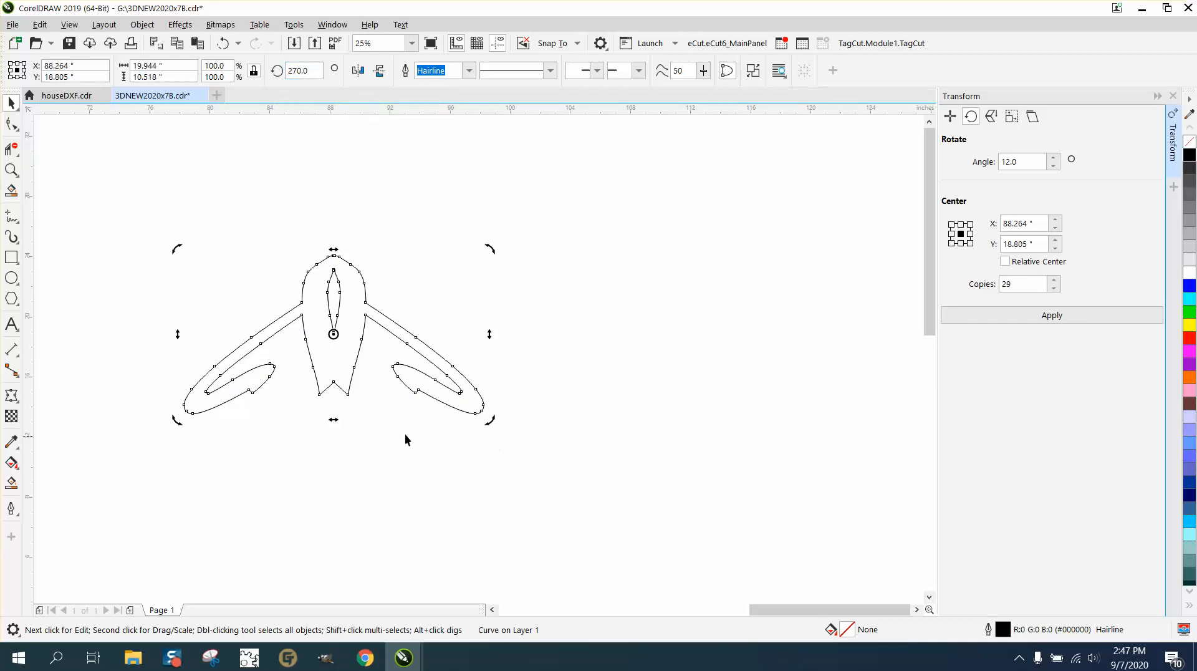
# Create a vertically mirrored copy above the shape, overlap their rounded ends slightly and weld the two together
pyautogui.click(343, 377)
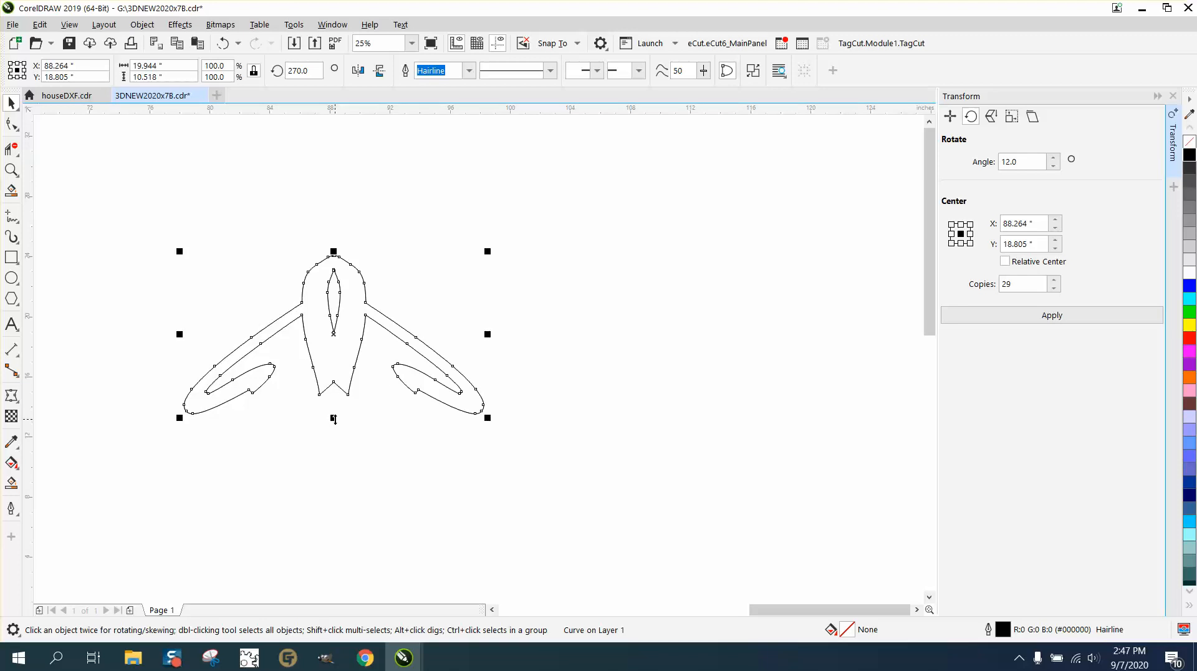
pyautogui.moveTo(334, 419); pyautogui.dragTo(337, 249)
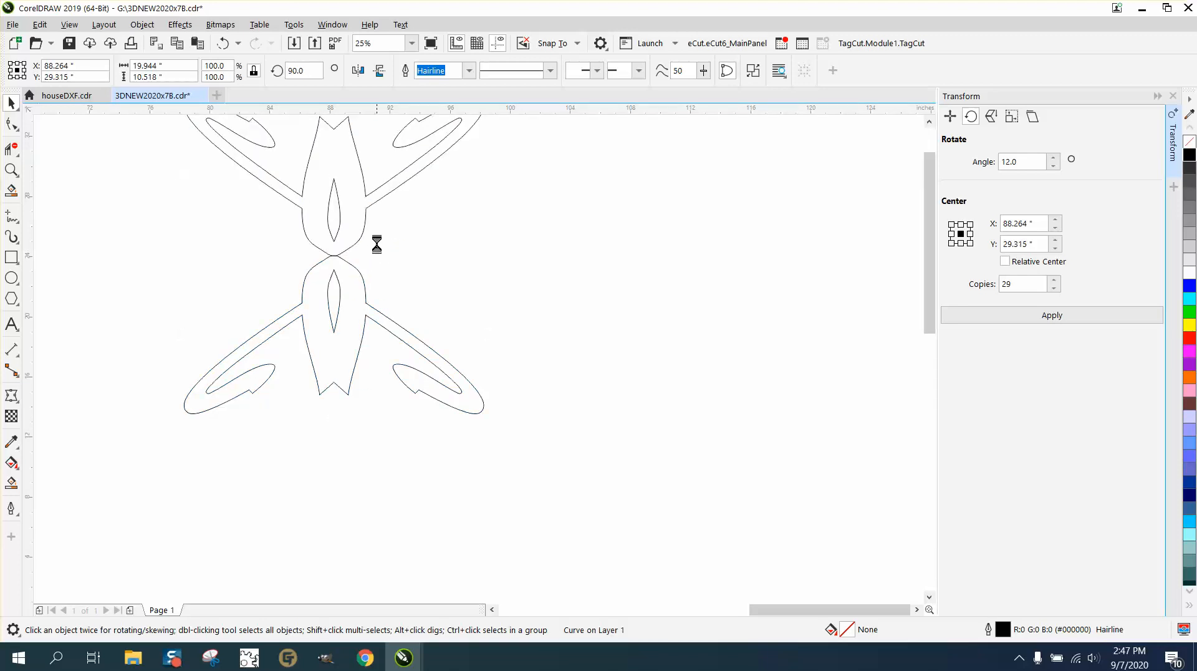
pyautogui.moveTo(334, 180); pyautogui.dragTo(577, 383)
pyautogui.scroll(-1, 533, 286)
pyautogui.click(433, 70)
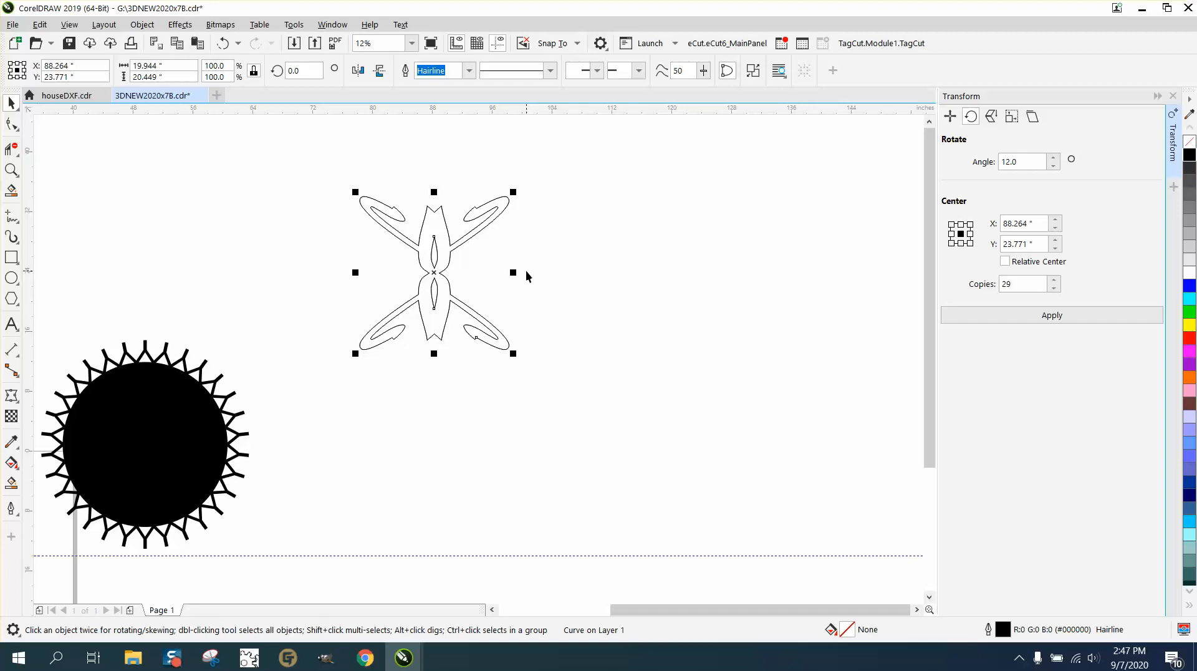
# Rotate a duplicate of the welded motif by 90 degrees over the original and weld both into one four-armed ornament
pyautogui.doubleClick(304, 71)
pyautogui.write('90')
pyautogui.press('Return')
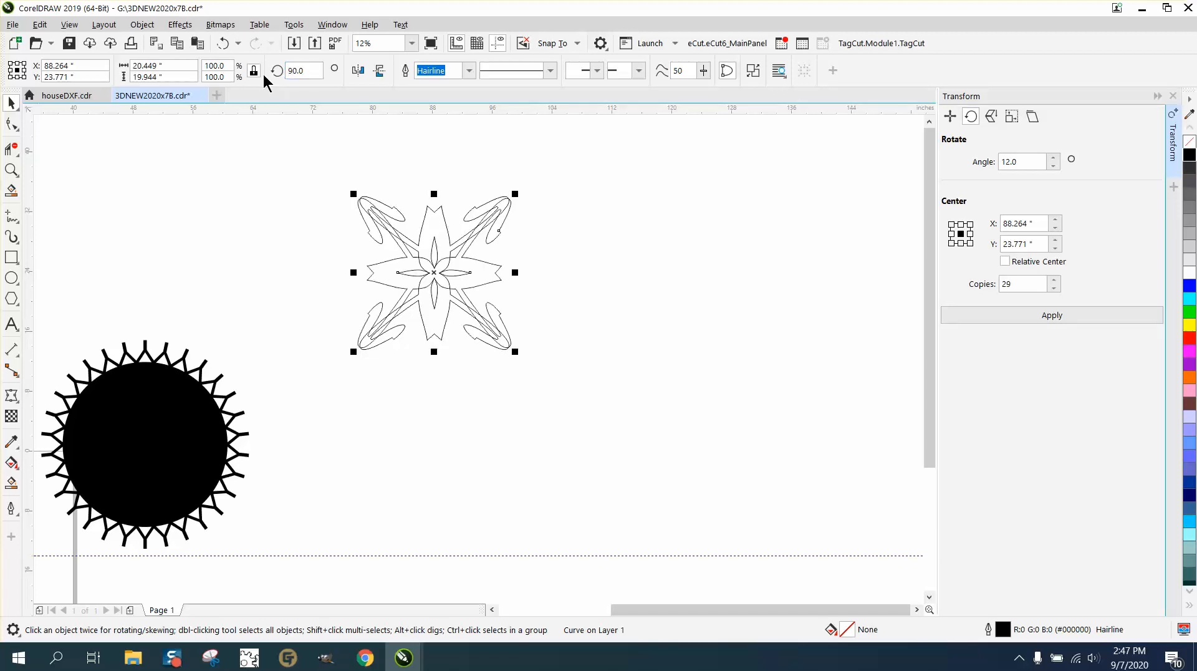
pyautogui.hotkey('ctrl', 'z')
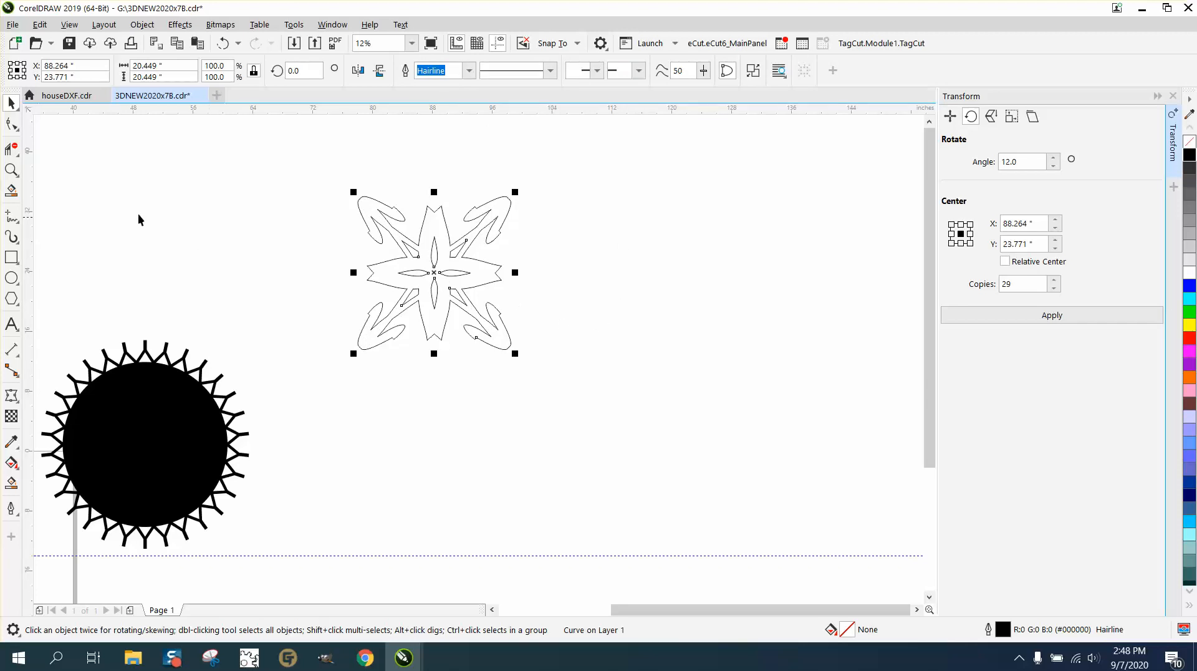
# Fill the body of the four-armed ornament with black and no outline using Smart Fill, leaving the inner petals empty
pyautogui.click(11, 169)
pyautogui.moveTo(341, 173); pyautogui.dragTo(592, 331)
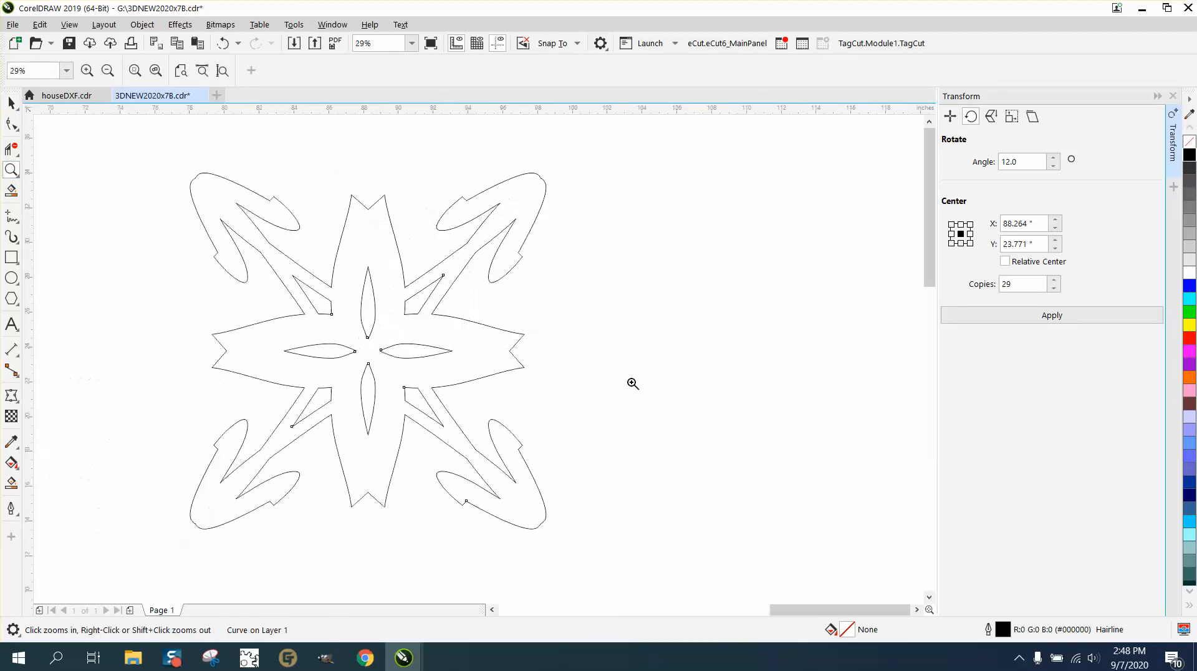
pyautogui.click(11, 483)
pyautogui.click(388, 341)
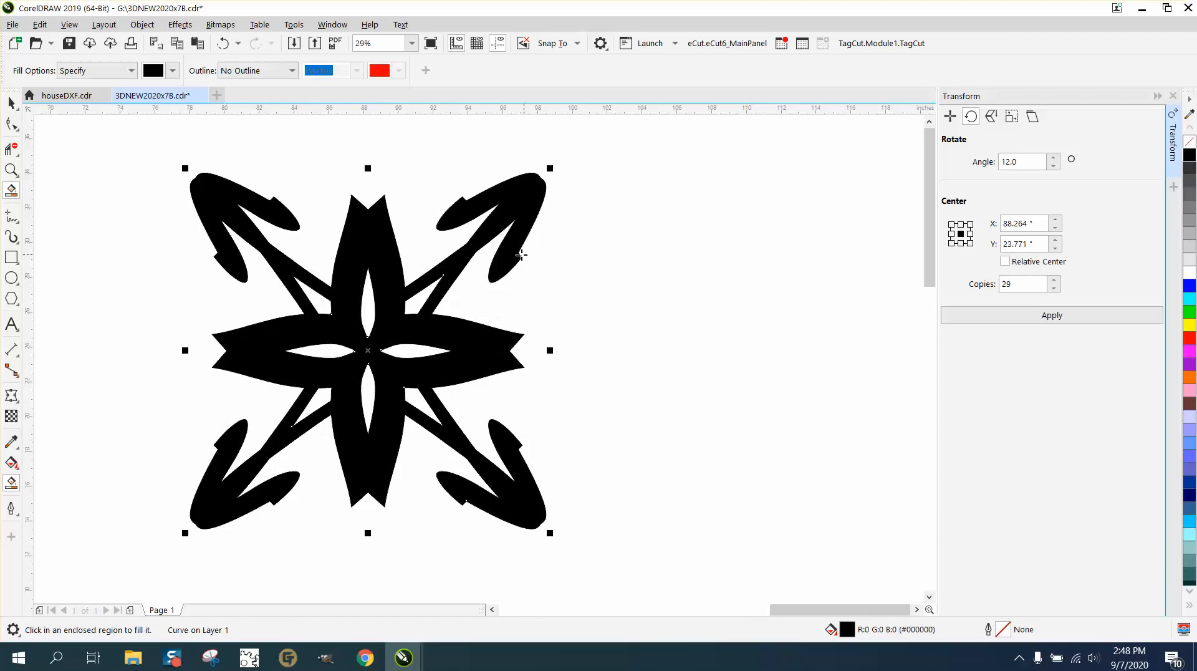